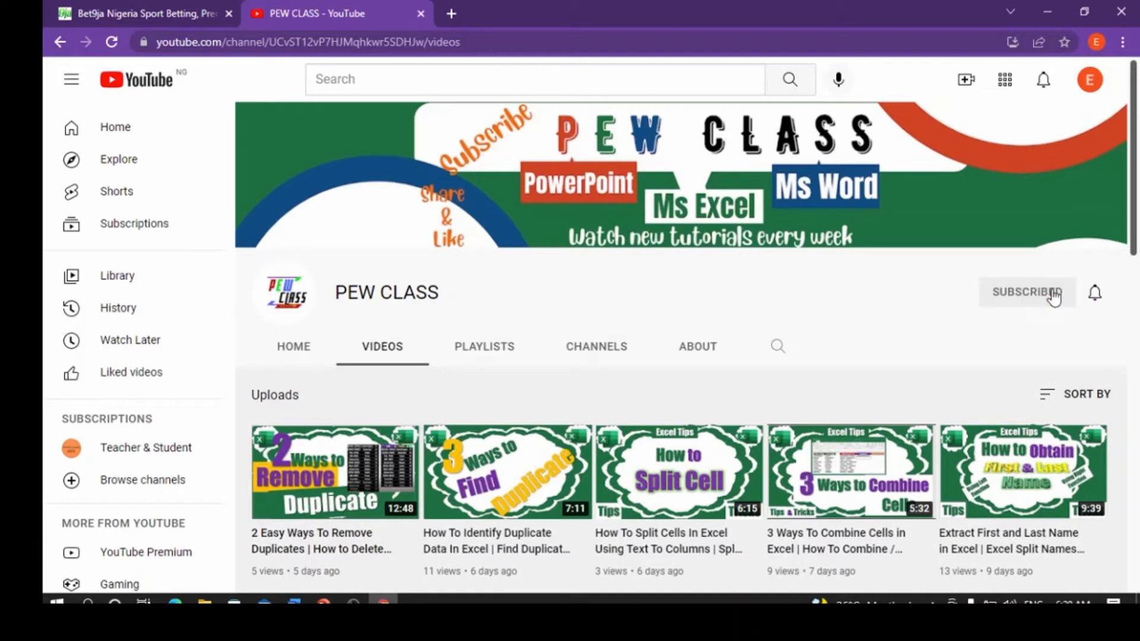
Set the PEW CLASS channel's notifications to All.
{"action": "left_click", "coordinate": [1095, 296]}
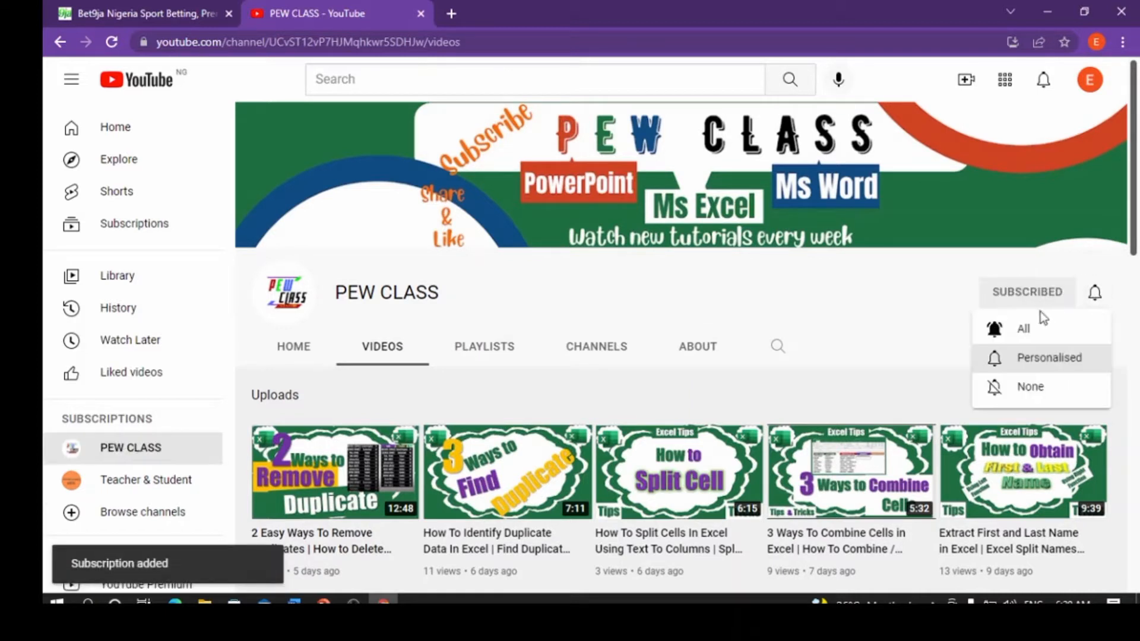
{"action": "left_click", "coordinate": [1016, 330]}
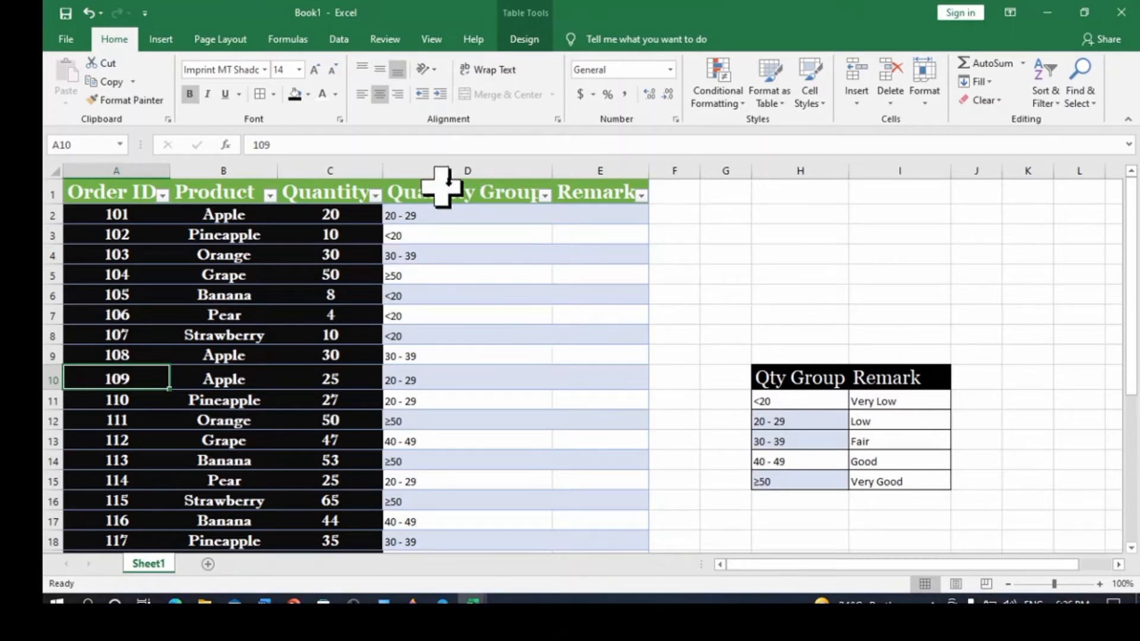
Switch to the Excel workbook and compare the Quantity Group column with the lookup table's Qty Group column.
{"action": "left_click", "coordinate": [482, 200]}
{"action": "left_click", "coordinate": [486, 168]}
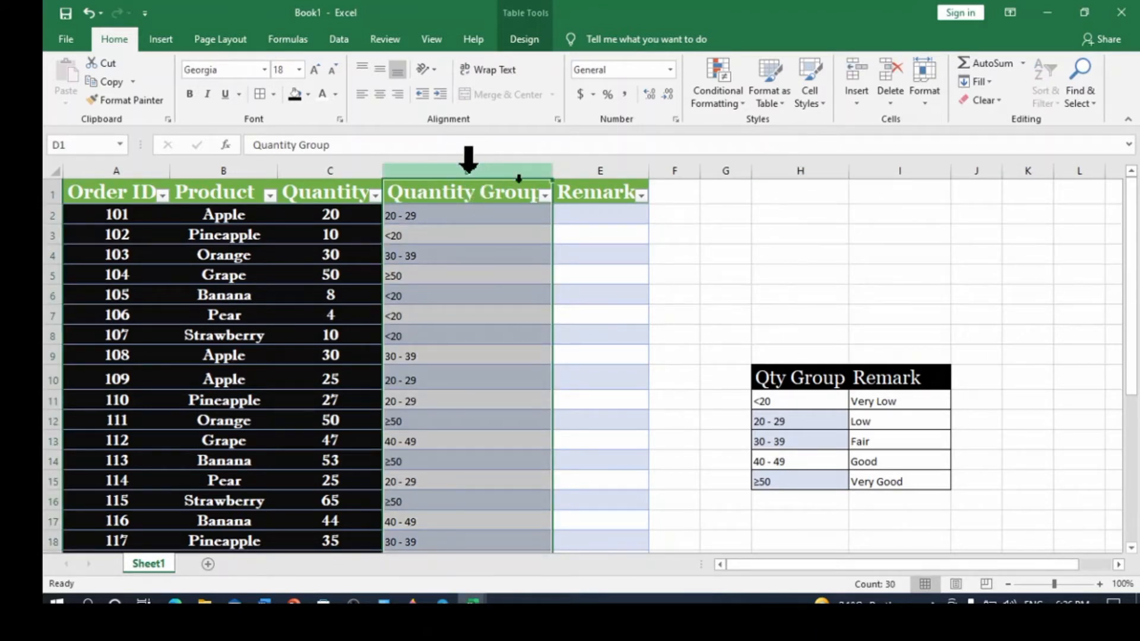
{"action": "left_click", "coordinate": [805, 169]}
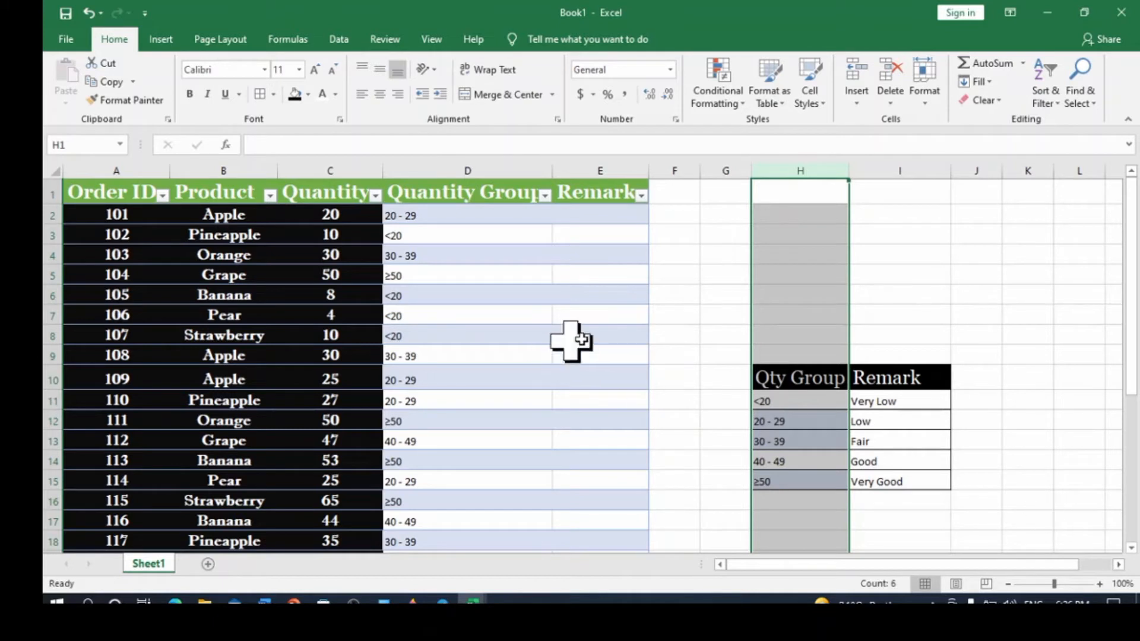
{"action": "left_click", "coordinate": [587, 215]}
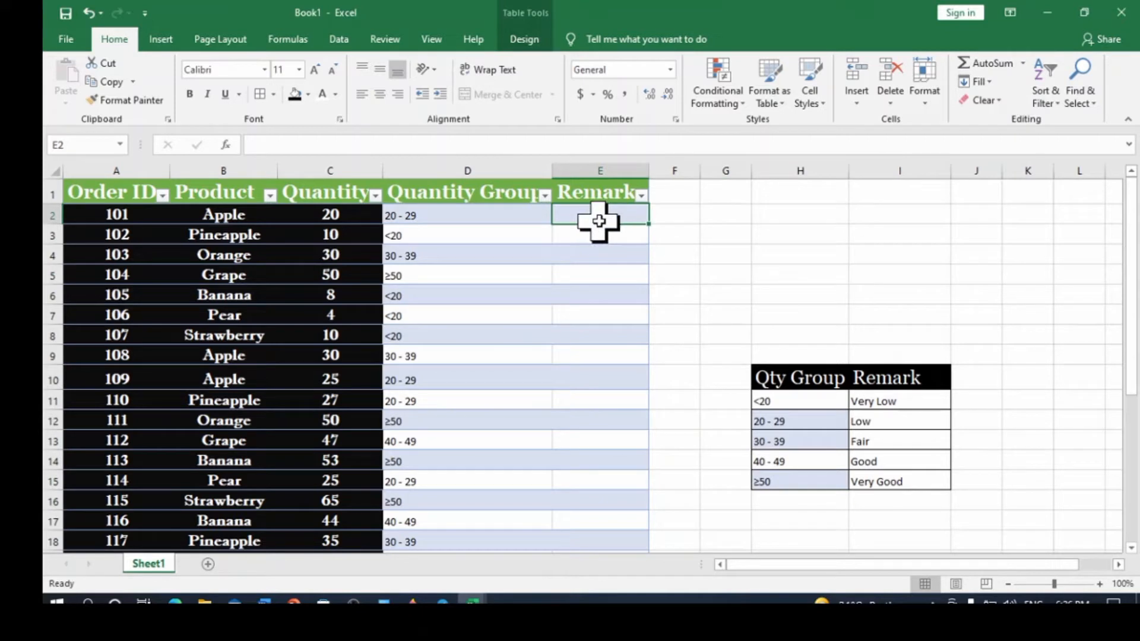
{"action": "type", "text": "="}
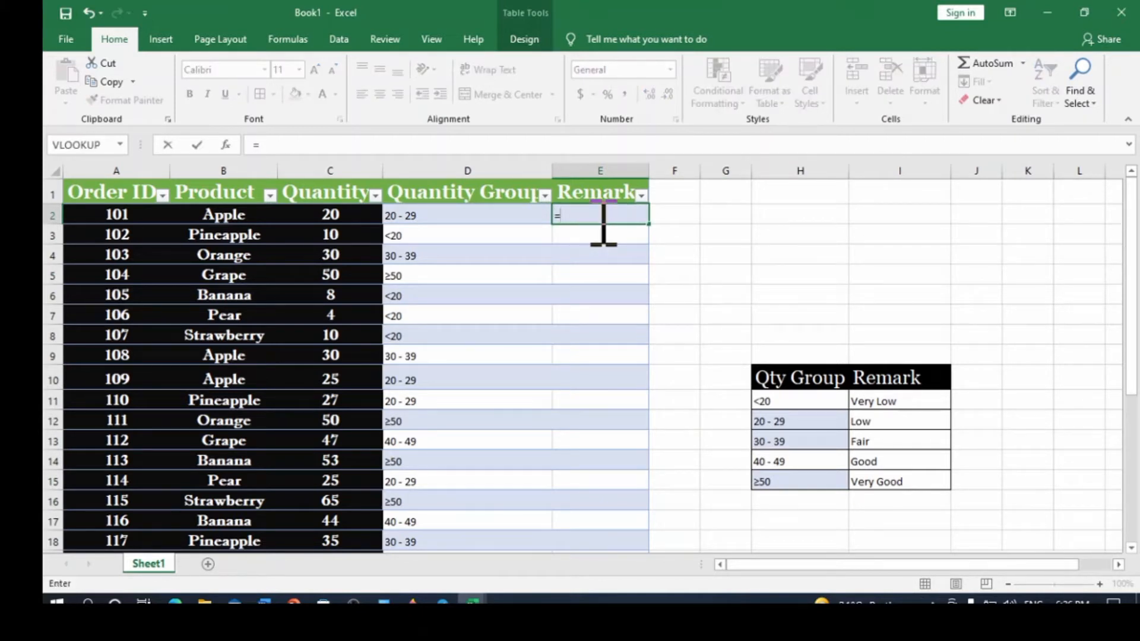
{"action": "type", "text": "vloo"}
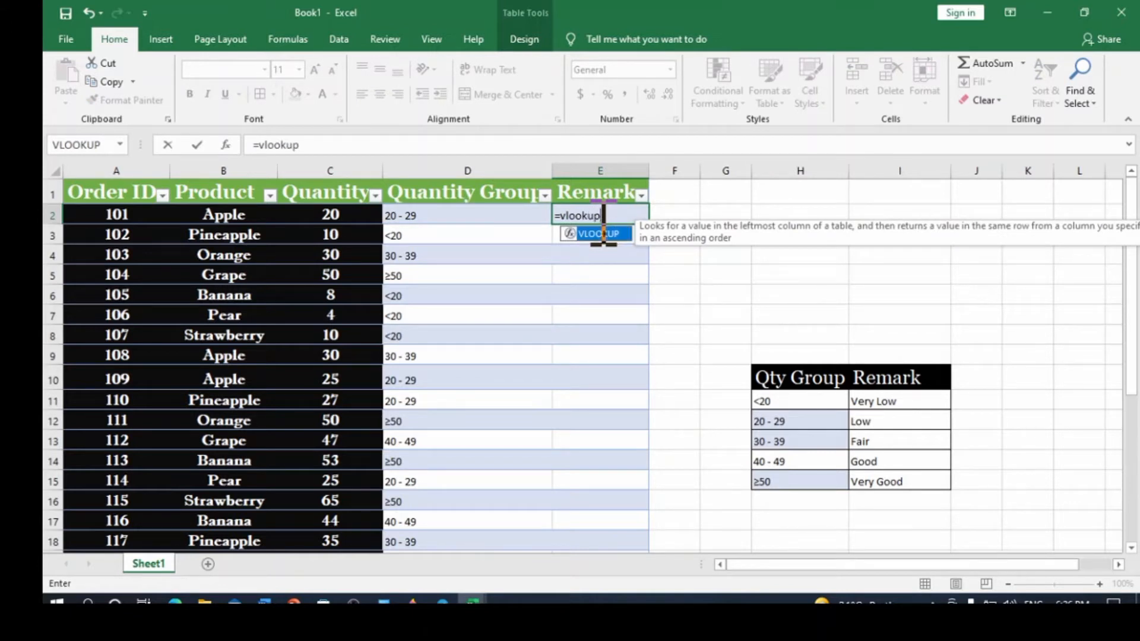
{"action": "type", "text": "kup"}
{"action": "key", "text": "Tab"}
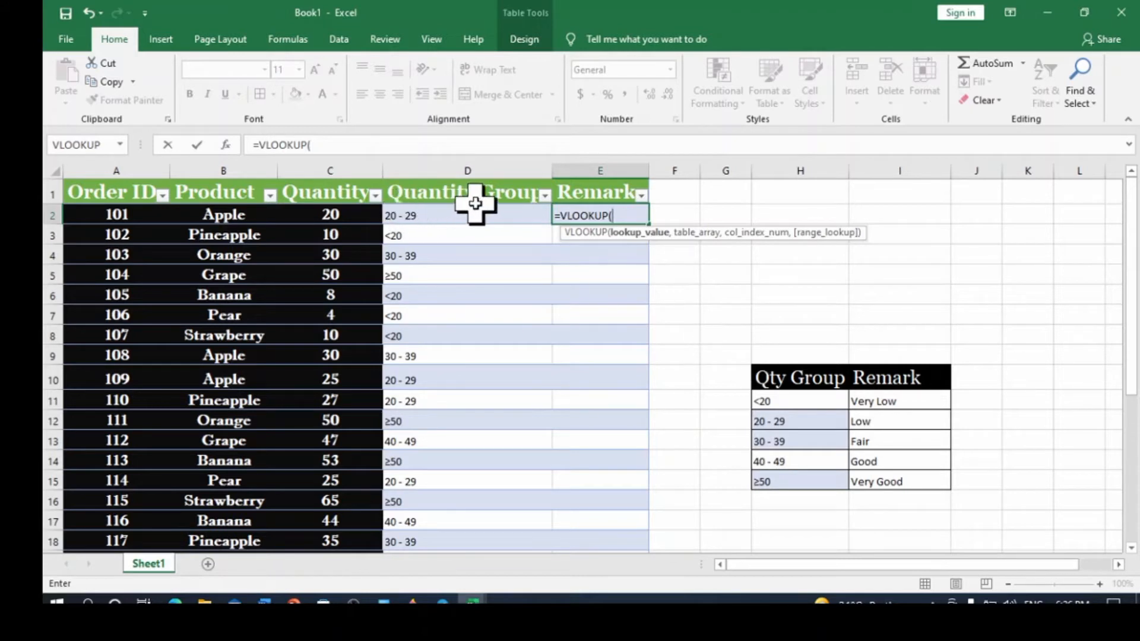
{"action": "left_click", "coordinate": [431, 218]}
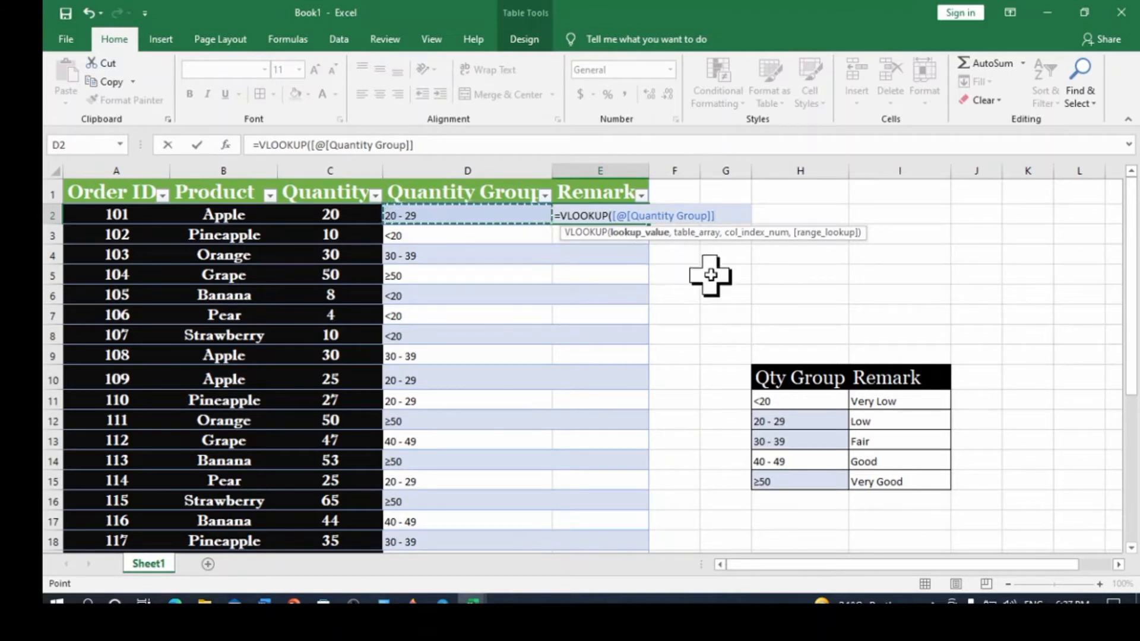
{"action": "type", "text": ","}
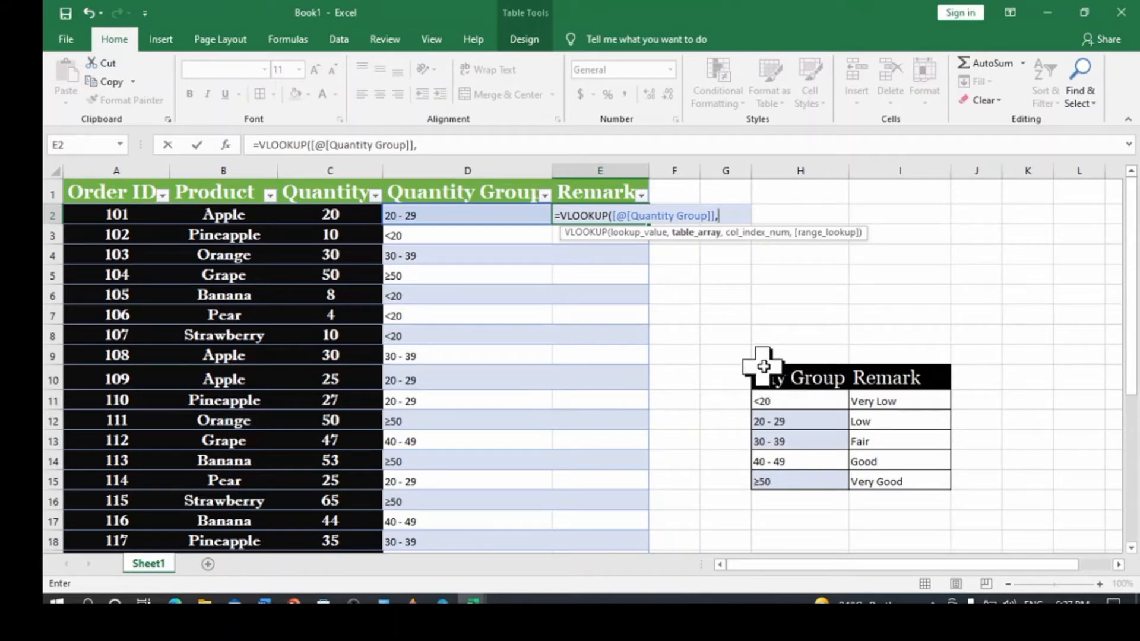
{"action": "left_click_drag", "start_coordinate": [760, 362], "coordinate": [906, 471]}
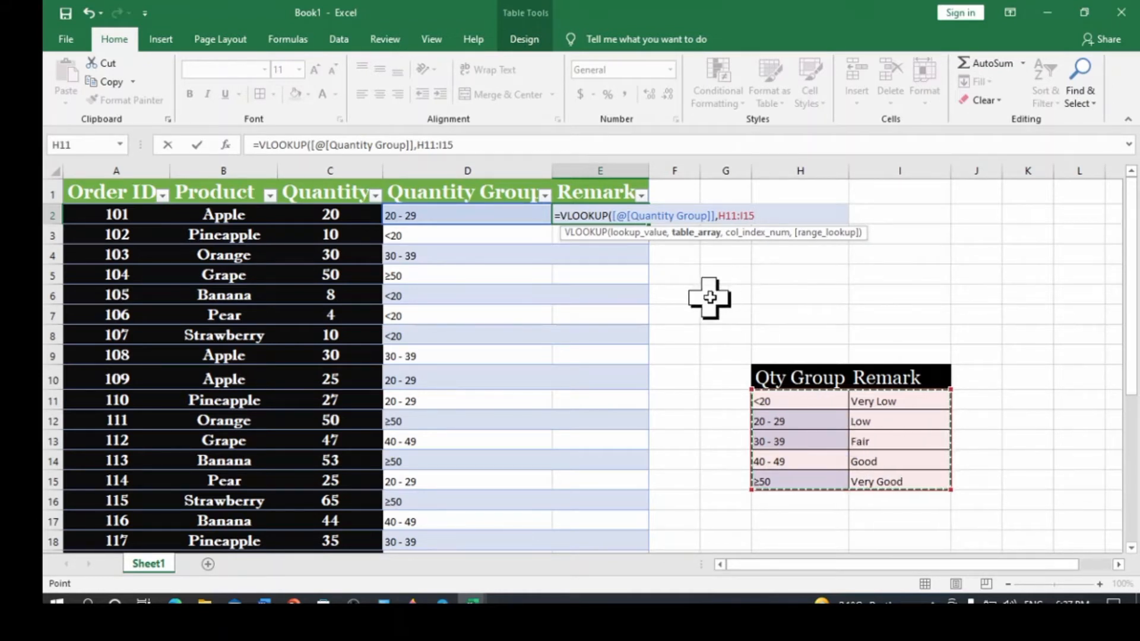
{"action": "type", "text": ","}
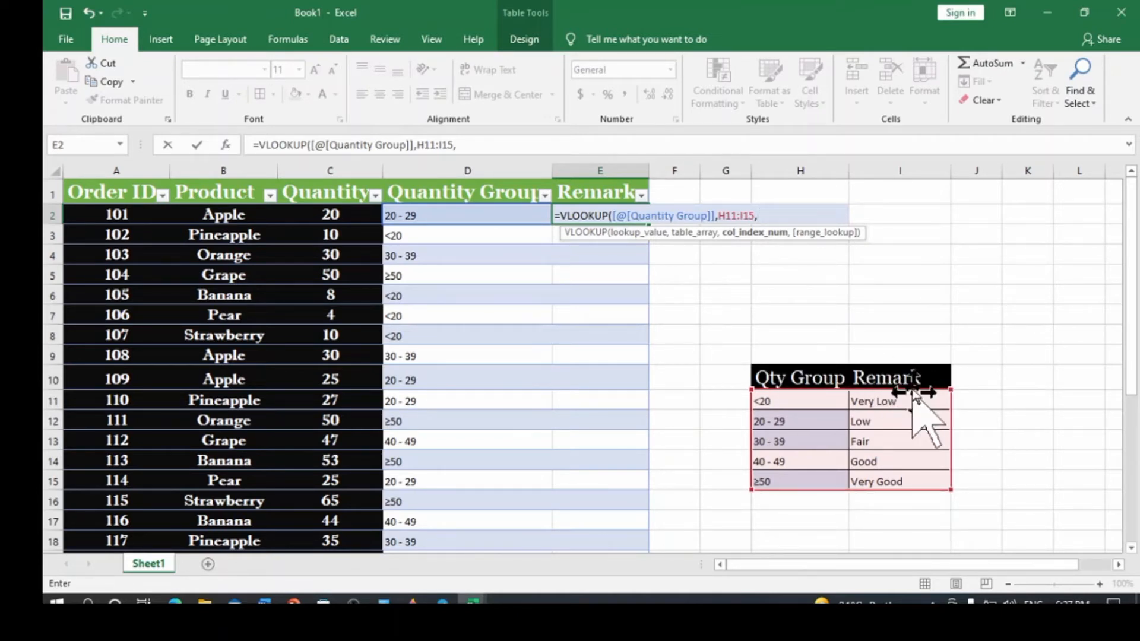
{"action": "left_click", "coordinate": [803, 356]}
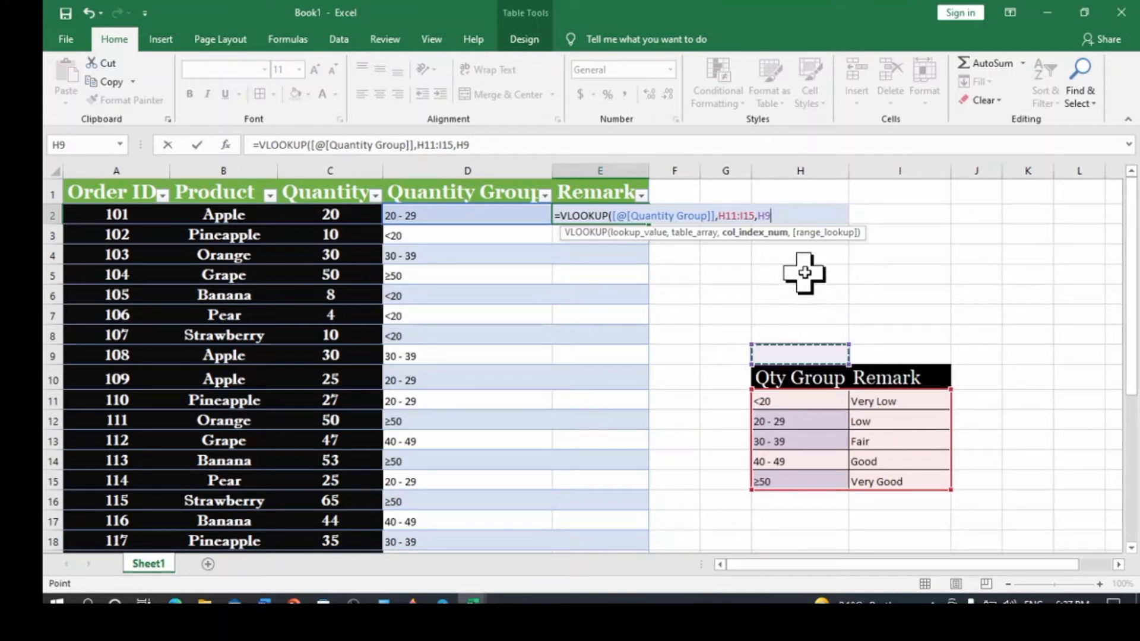
{"action": "key", "text": "BackSpace"}
{"action": "key", "text": "BackSpace"}
{"action": "key", "text": "BackSpace"}
{"action": "key", "text": "BackSpace"}
{"action": "key", "text": "BackSpace"}
{"action": "key", "text": "BackSpace"}
{"action": "key", "text": "BackSpace"}
{"action": "key", "text": "BackSpace"}
{"action": "key", "text": "BackSpace"}
{"action": "key", "text": "BackSpace"}
{"action": "key", "text": "BackSpace"}
{"action": "key", "text": "BackSpace"}
{"action": "key", "text": "BackSpace"}
{"action": "key", "text": "BackSpace"}
{"action": "key", "text": "BackSpace"}
{"action": "key", "text": "BackSpace"}
{"action": "key", "text": "BackSpace"}
{"action": "key", "text": "BackSpace"}
{"action": "key", "text": "BackSpace"}
{"action": "key", "text": "BackSpace"}
{"action": "key", "text": "BackSpace"}
{"action": "key", "text": "BackSpace"}
{"action": "key", "text": "BackSpace"}
{"action": "key", "text": "BackSpace"}
{"action": "key", "text": "BackSpace"}
{"action": "key", "text": "BackSpace"}
{"action": "key", "text": "BackSpace"}
{"action": "key", "text": "BackSpace"}
{"action": "key", "text": "BackSpace"}
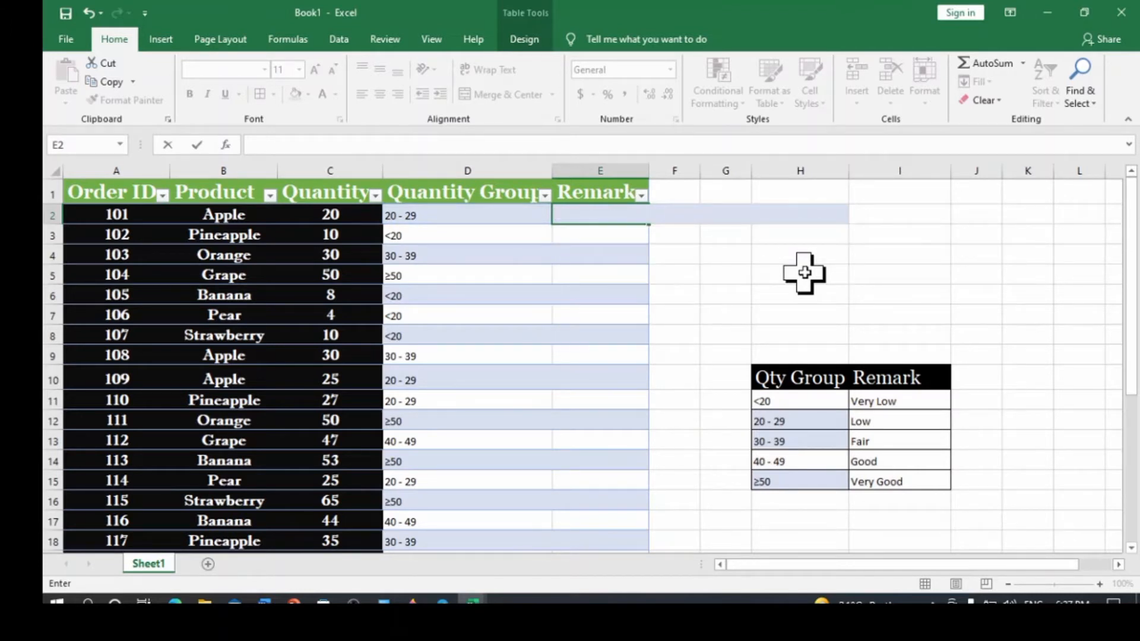
{"action": "left_click", "coordinate": [629, 275]}
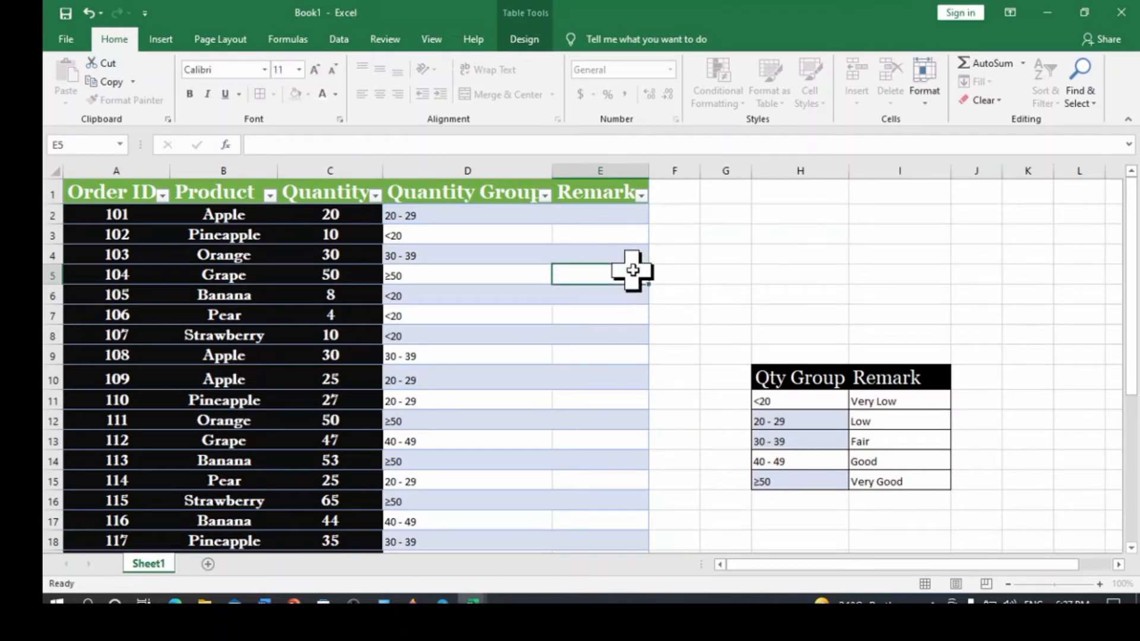
Number the lookup table's columns above their headers, entering 1 in H9 and 2 in I9.
{"action": "left_click", "coordinate": [808, 355]}
{"action": "type", "text": "1"}
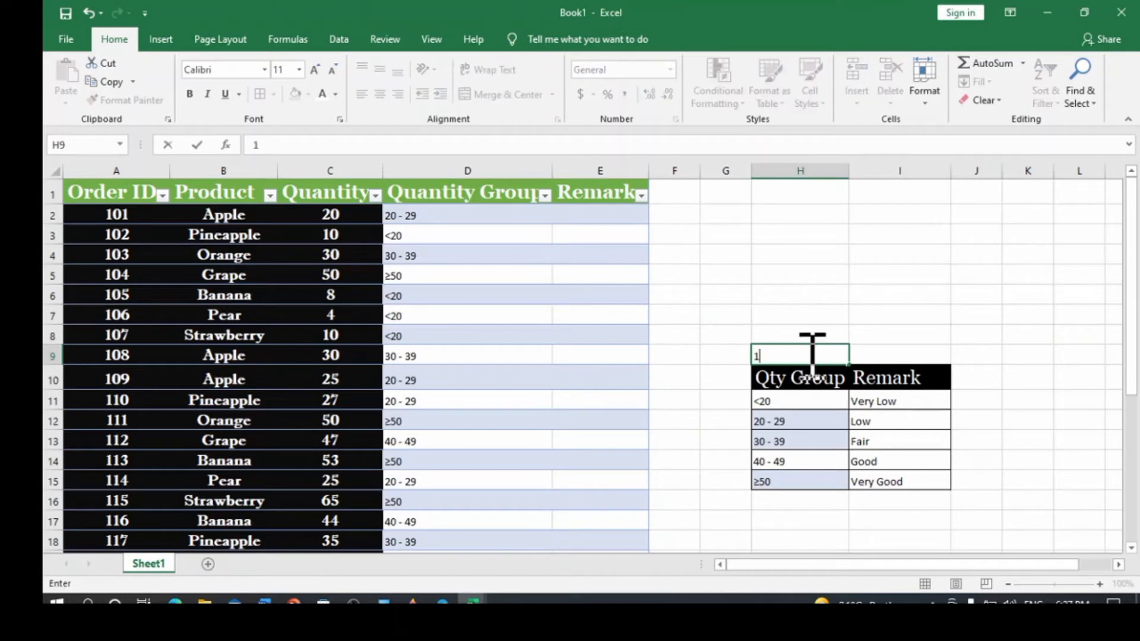
{"action": "key", "text": "Tab"}
{"action": "type", "text": "2"}
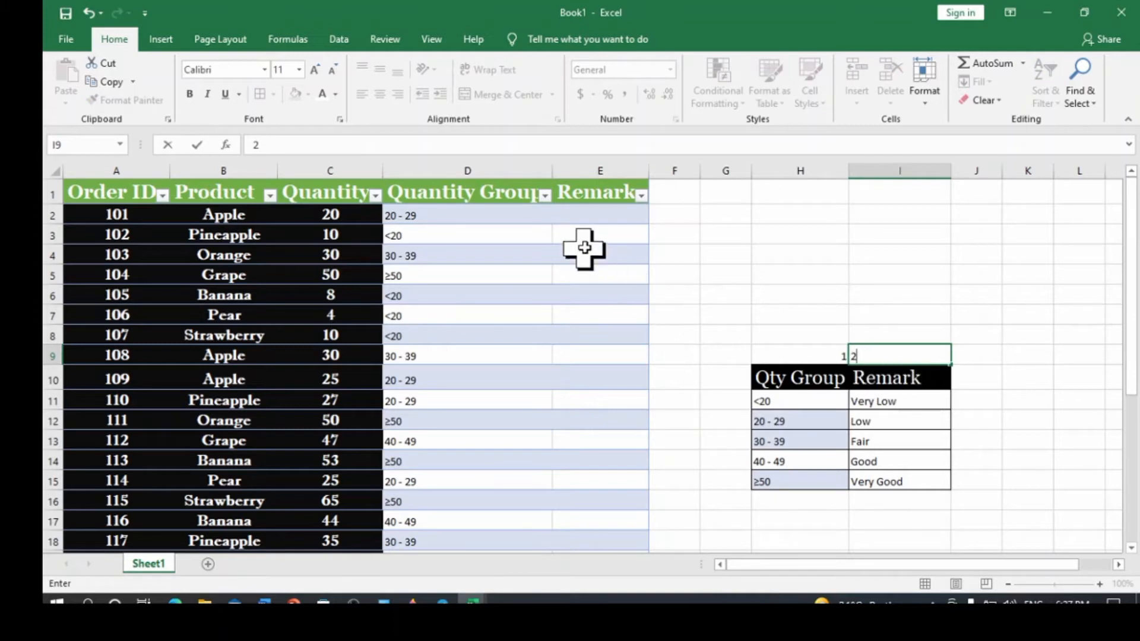
Enter the exact-match formula =VLOOKUP([@[Quantity Group]],H11:I15,2,FALSE) in cell E2 of the Remark column.
{"action": "left_click", "coordinate": [600, 215]}
{"action": "type", "text": "=vlo"}
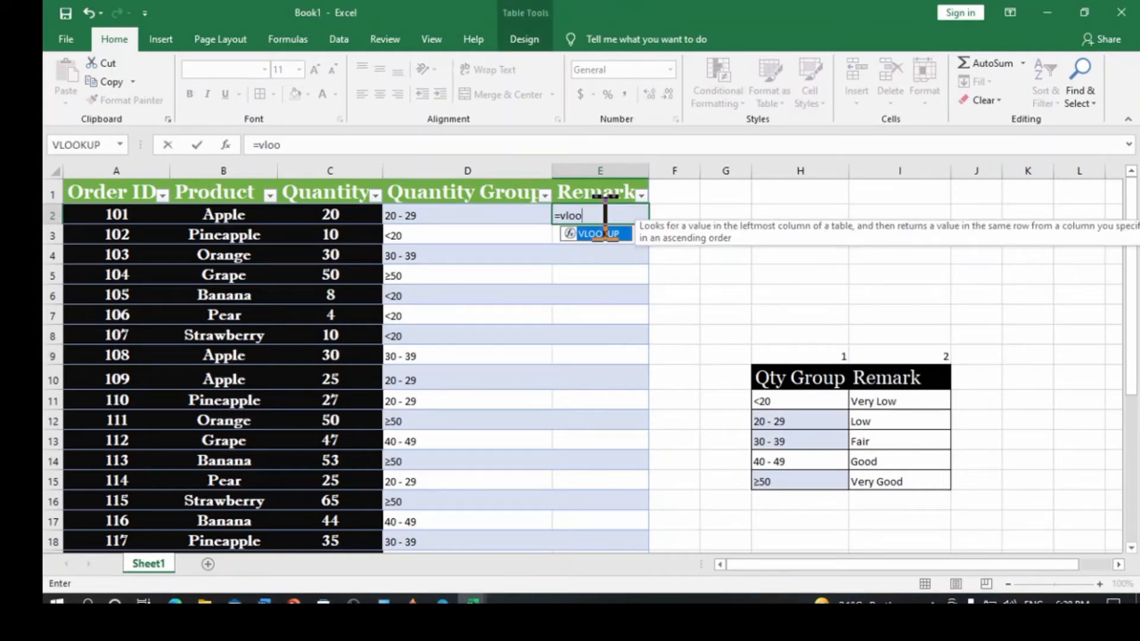
{"action": "type", "text": "o"}
{"action": "double_click", "coordinate": [604, 233]}
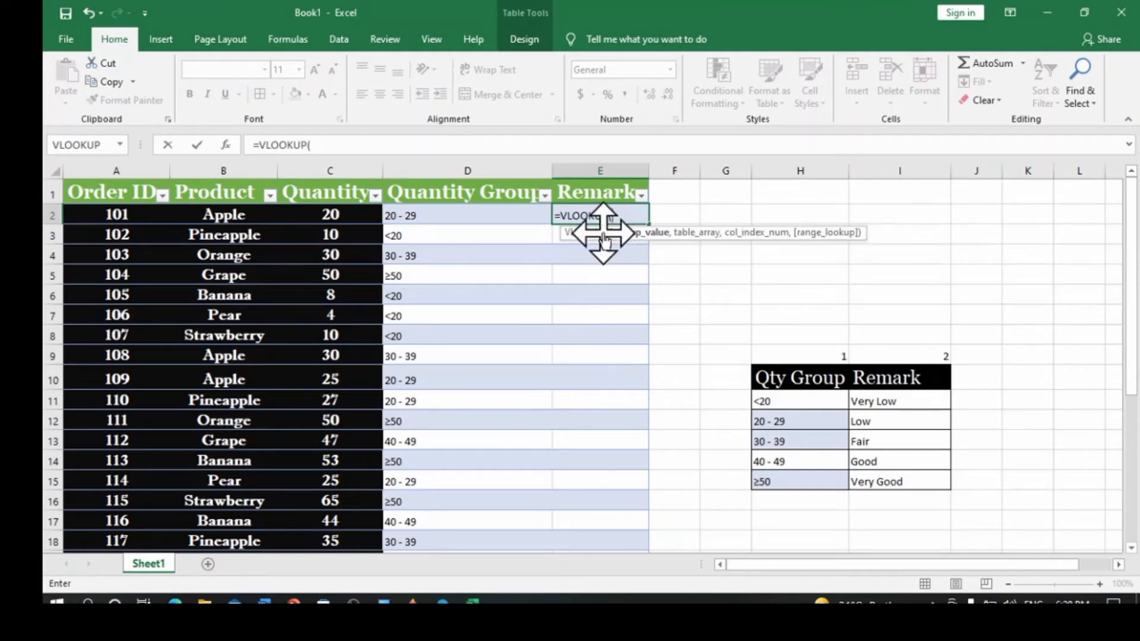
{"action": "left_click", "coordinate": [438, 215]}
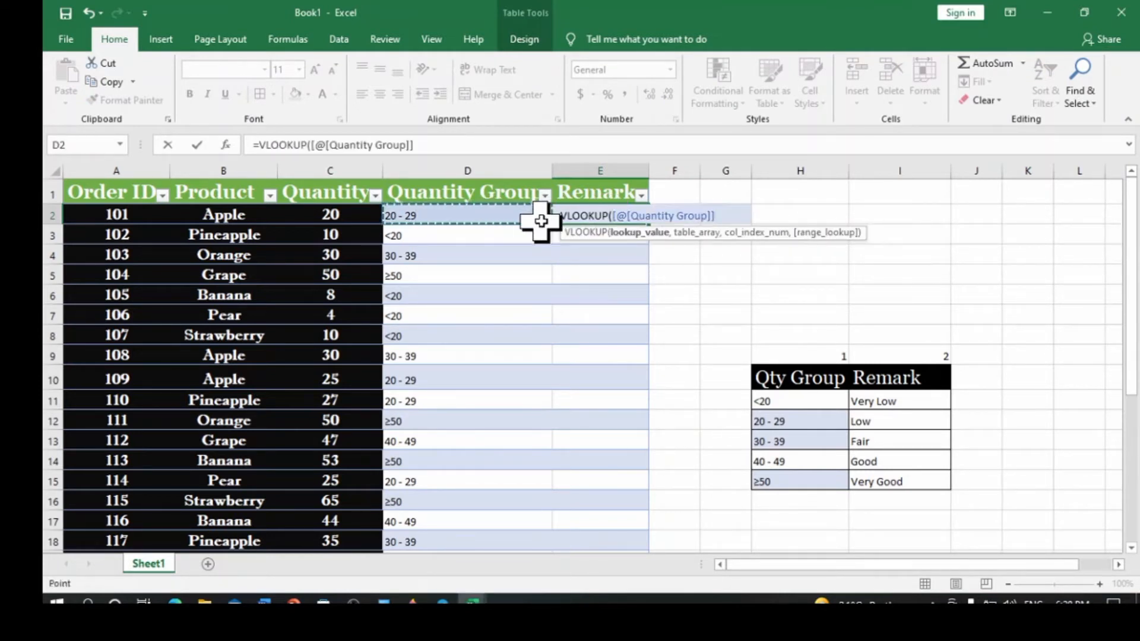
{"action": "type", "text": ","}
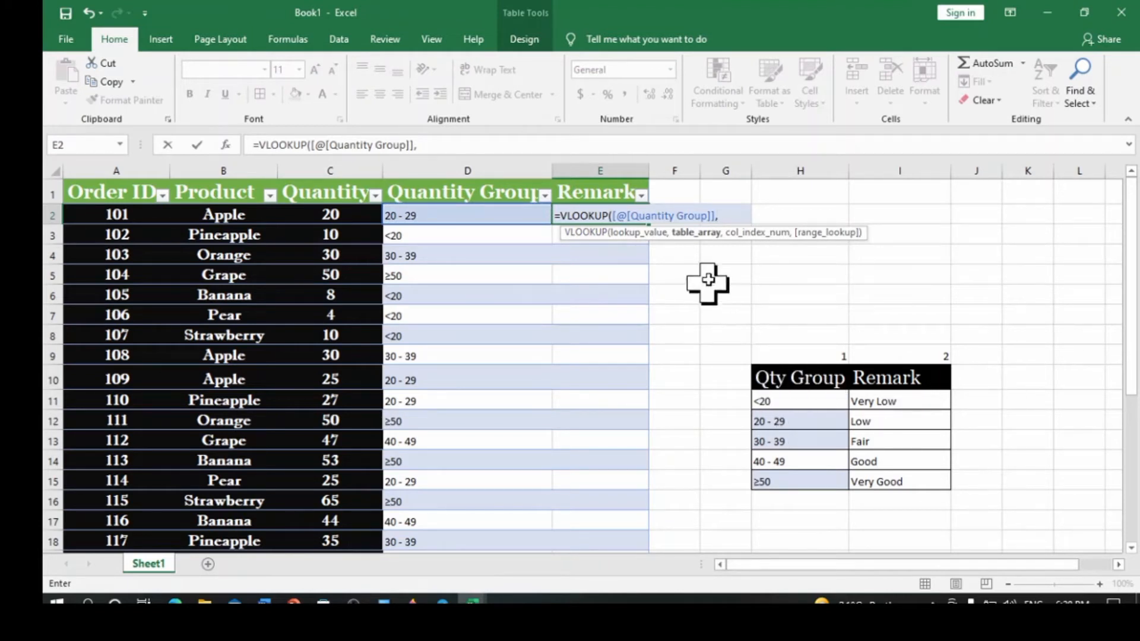
{"action": "left_click_drag", "start_coordinate": [780, 401], "coordinate": [909, 472]}
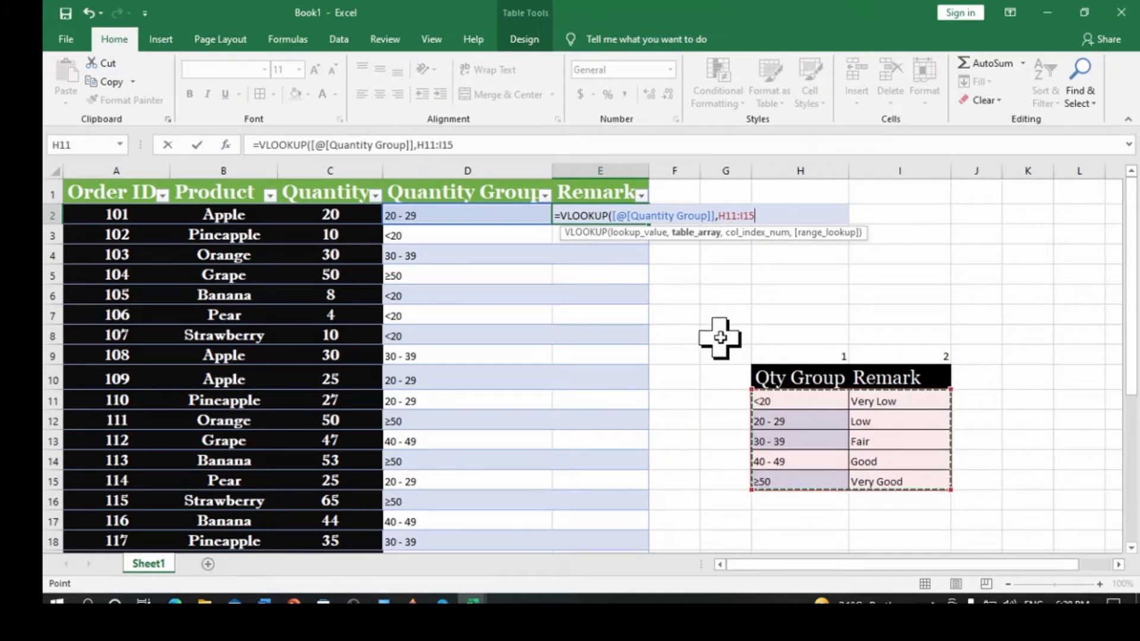
{"action": "type", "text": ","}
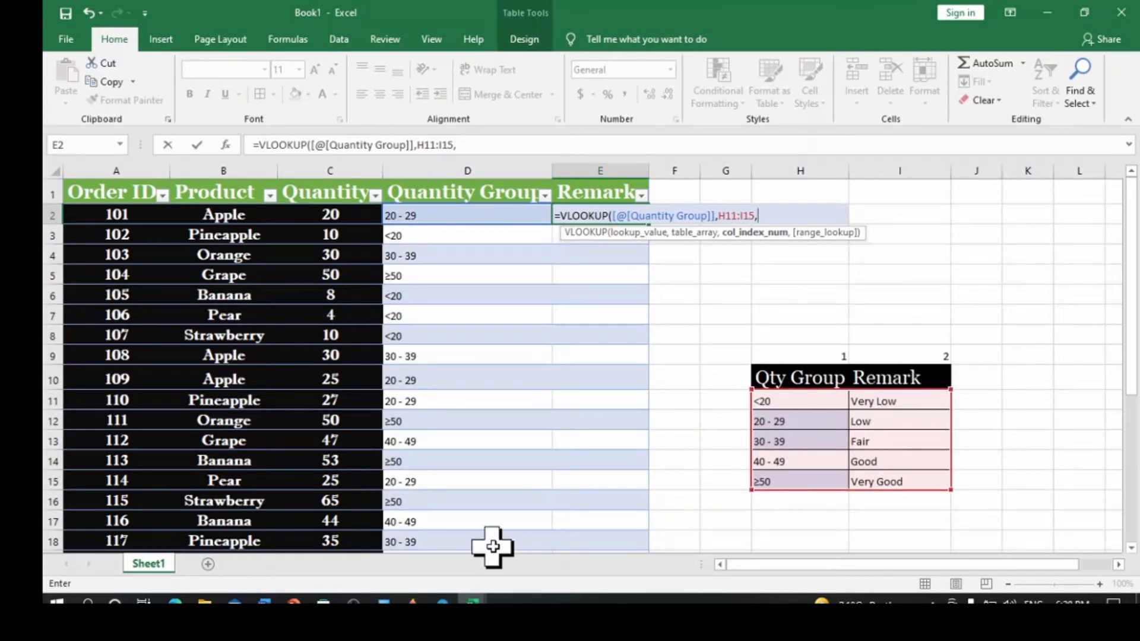
{"action": "type", "text": "2,"}
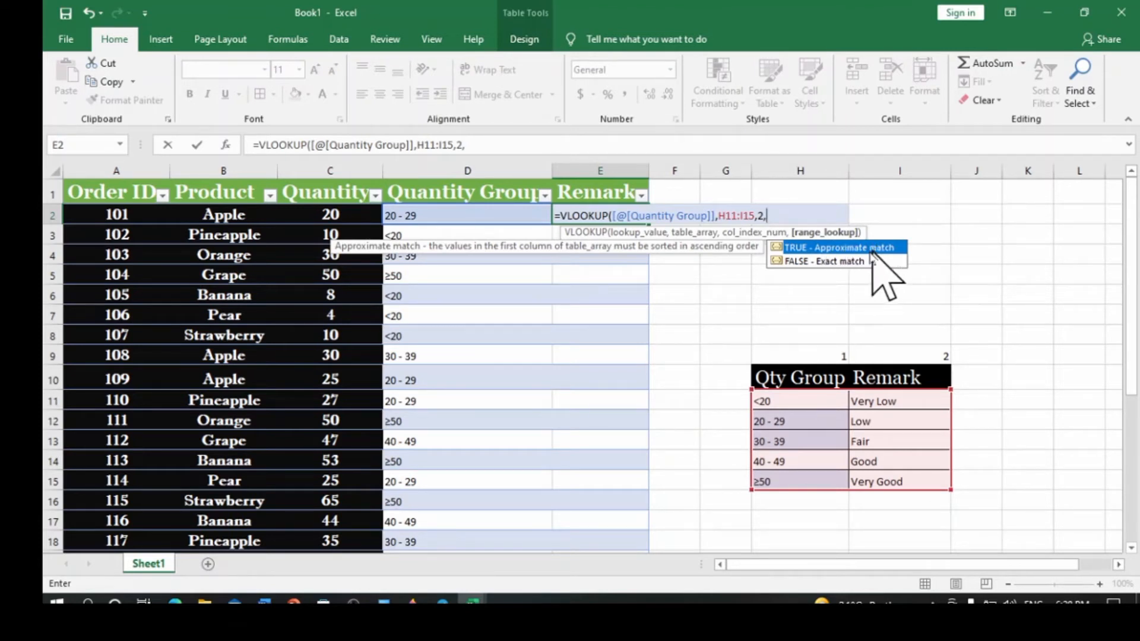
{"action": "double_click", "coordinate": [825, 262]}
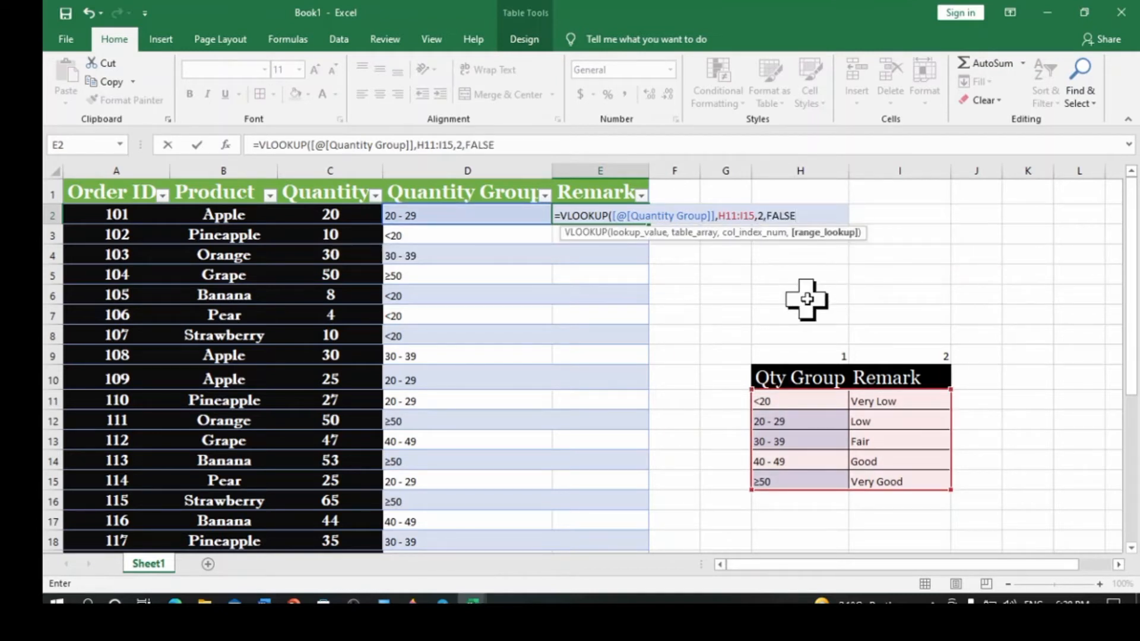
{"action": "type", "text": ")"}
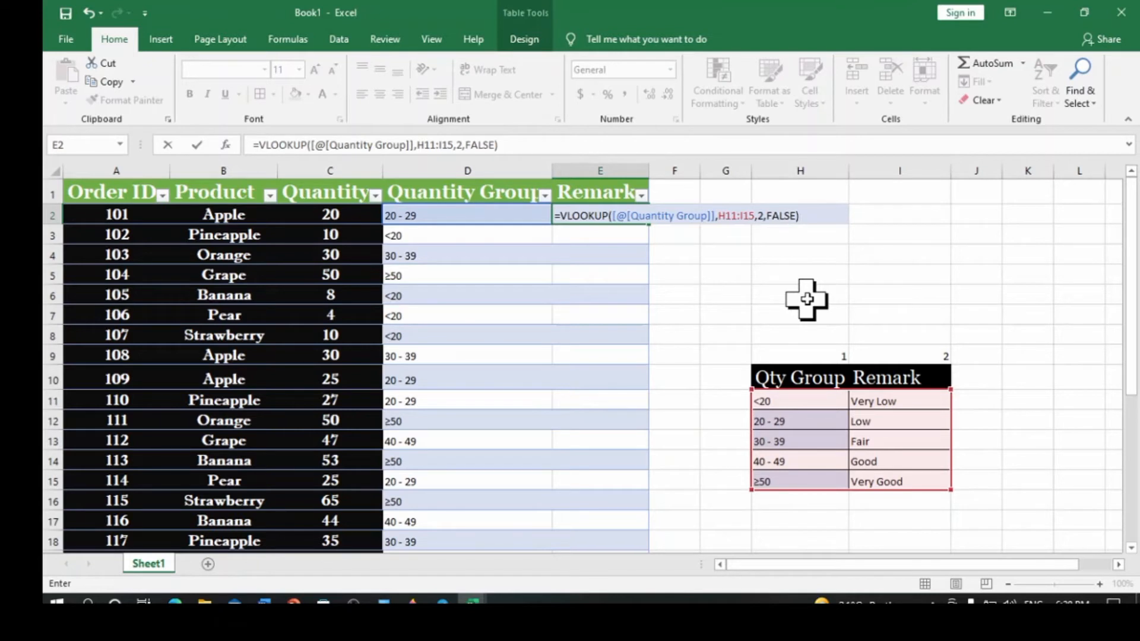
{"action": "key", "text": "Return"}
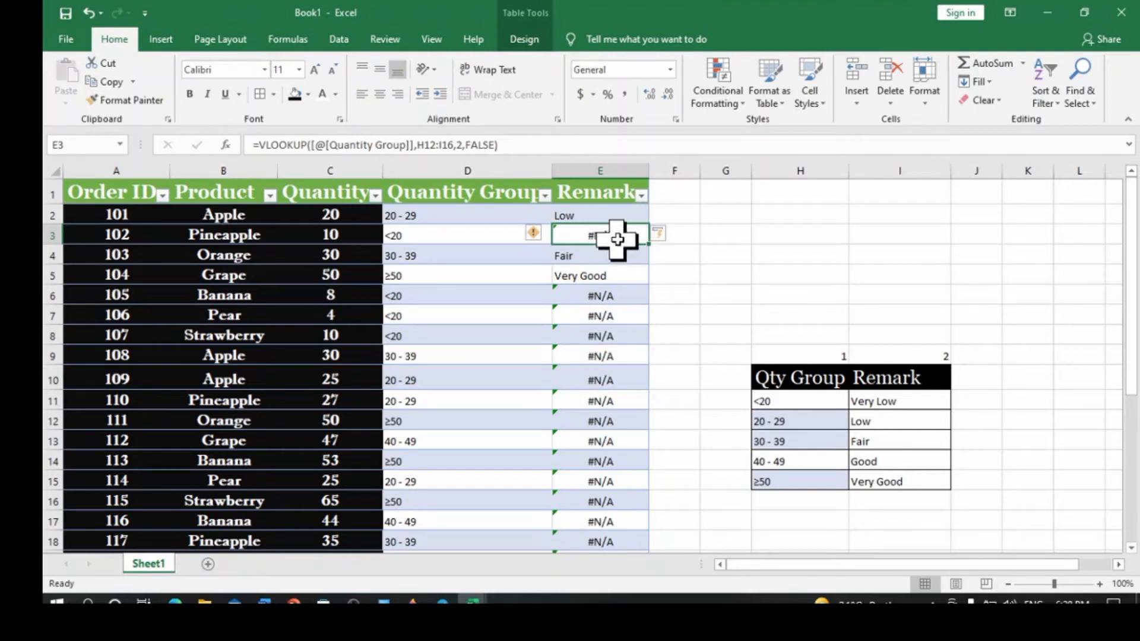
Examine which table range the VLOOKUP formulas reference in Remark cells E6, E10, E13 and E28.
{"action": "left_click", "coordinate": [612, 297]}
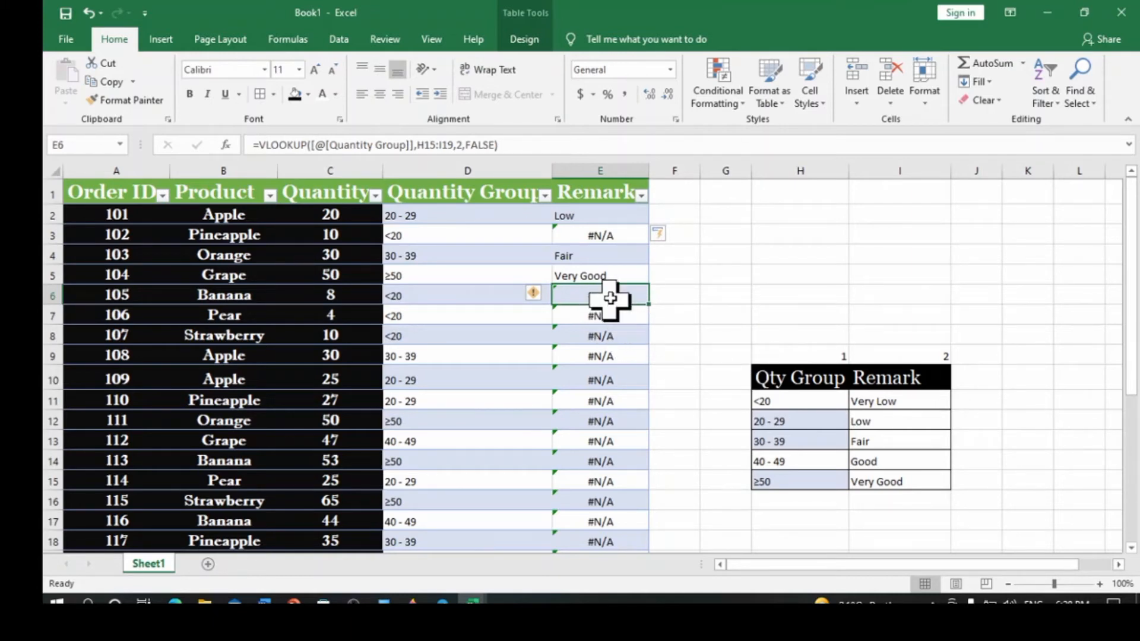
{"action": "double_click", "coordinate": [610, 298]}
{"action": "scroll", "coordinate": [878, 392], "scroll_direction": "down", "scroll_amount": 2}
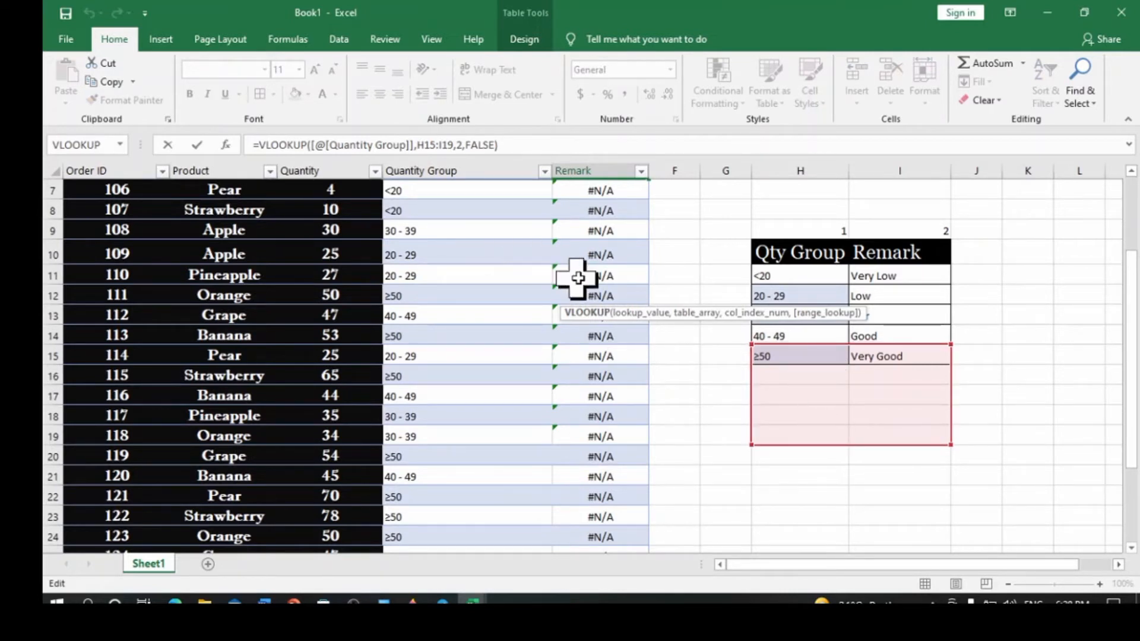
{"action": "double_click", "coordinate": [593, 262]}
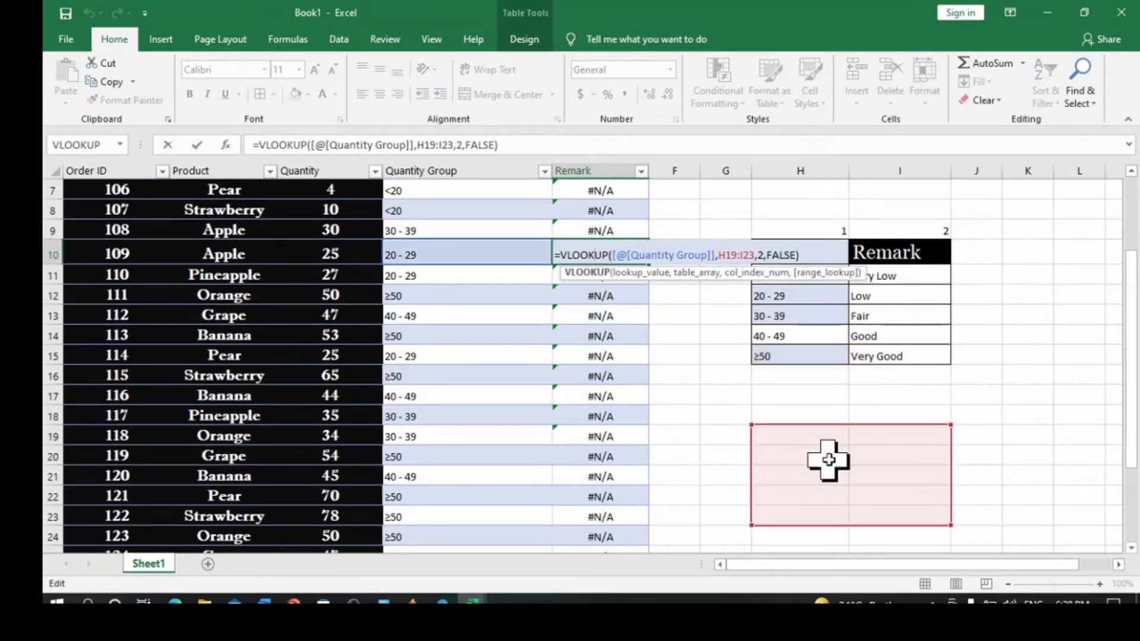
{"action": "left_click", "coordinate": [585, 314]}
{"action": "double_click", "coordinate": [585, 314]}
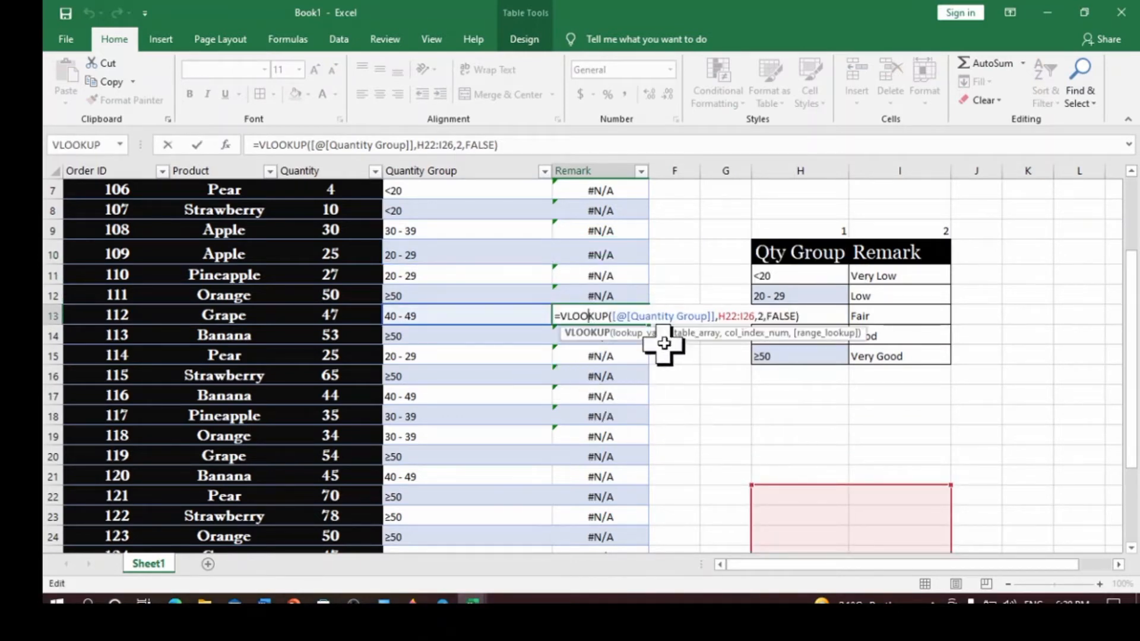
{"action": "key", "text": "Escape"}
{"action": "key", "text": "ctrl+Down"}
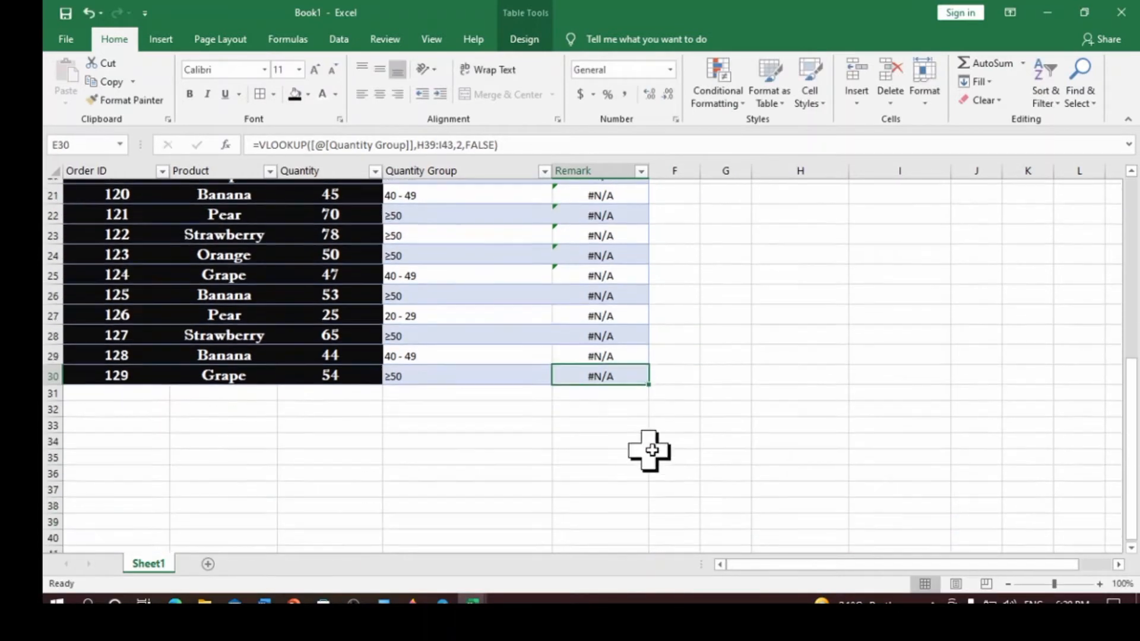
{"action": "double_click", "coordinate": [605, 328]}
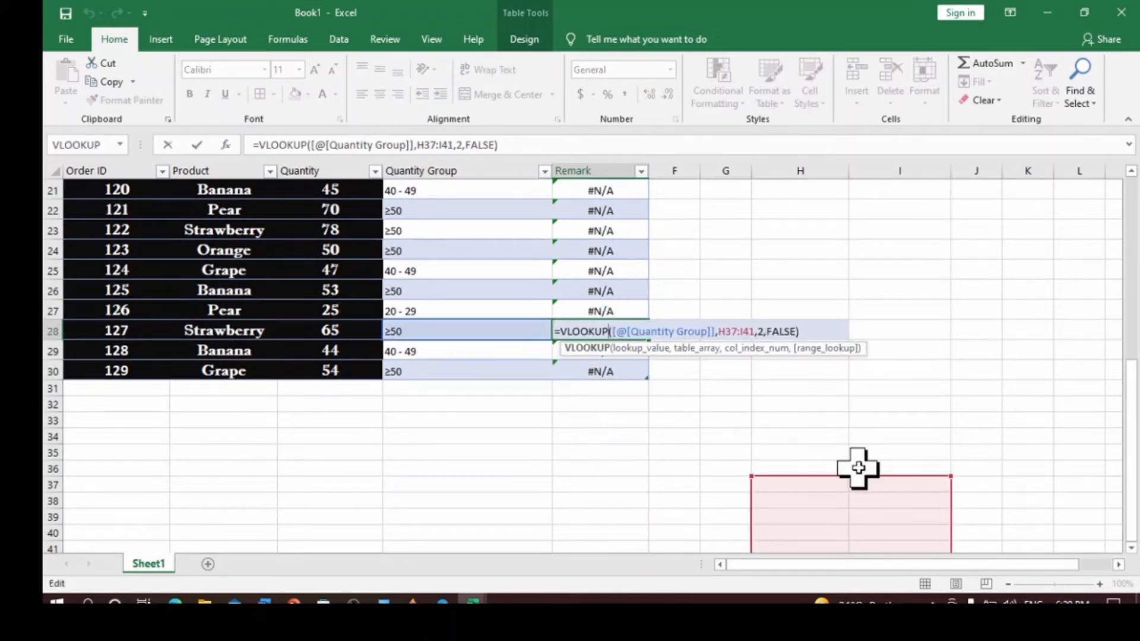
{"action": "scroll", "coordinate": [680, 299], "scroll_direction": "up", "scroll_amount": 7}
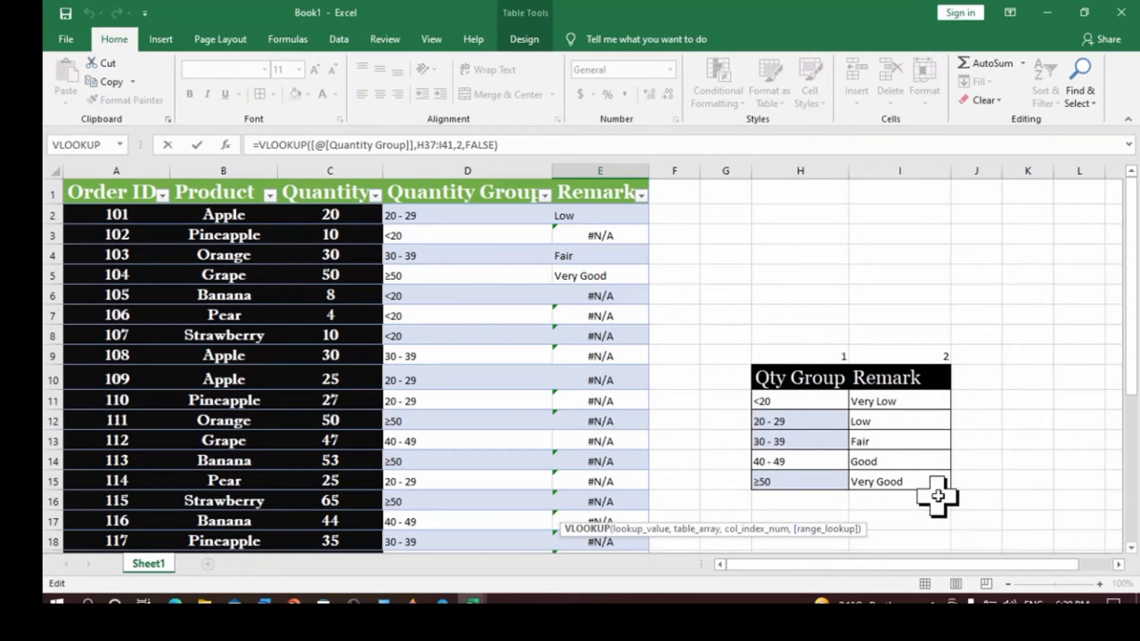
Rewrite the E2 formula with an absolute table range as =VLOOKUP([@[Quantity Group]],$H$11:$I$15,2,FALSE) for the Remark column.
{"action": "double_click", "coordinate": [601, 212]}
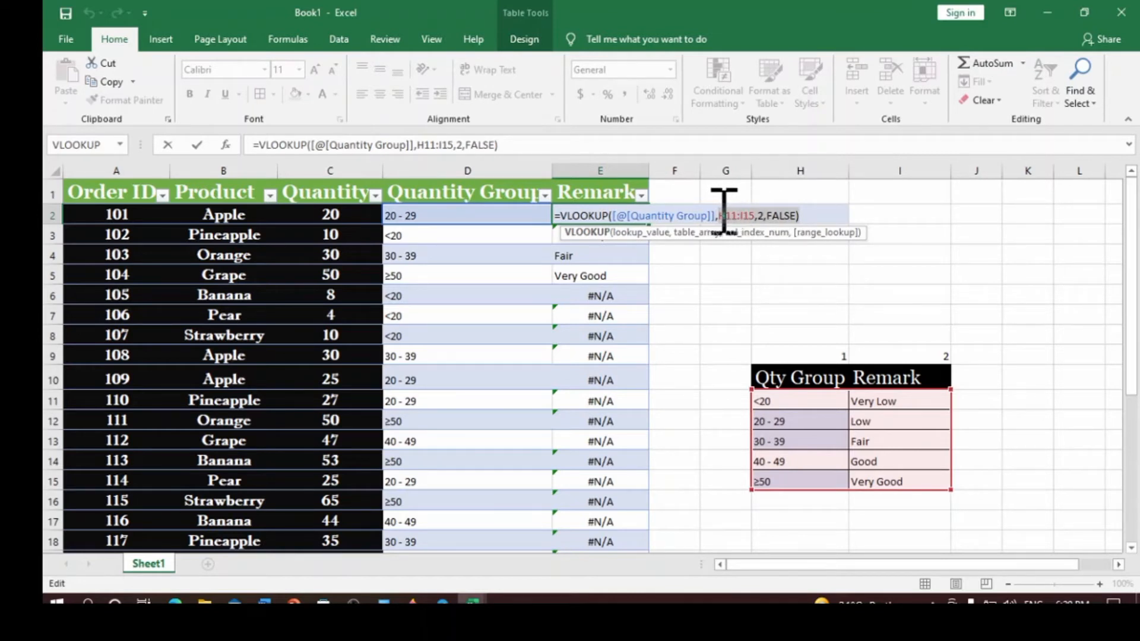
{"action": "key", "text": "BackSpace"}
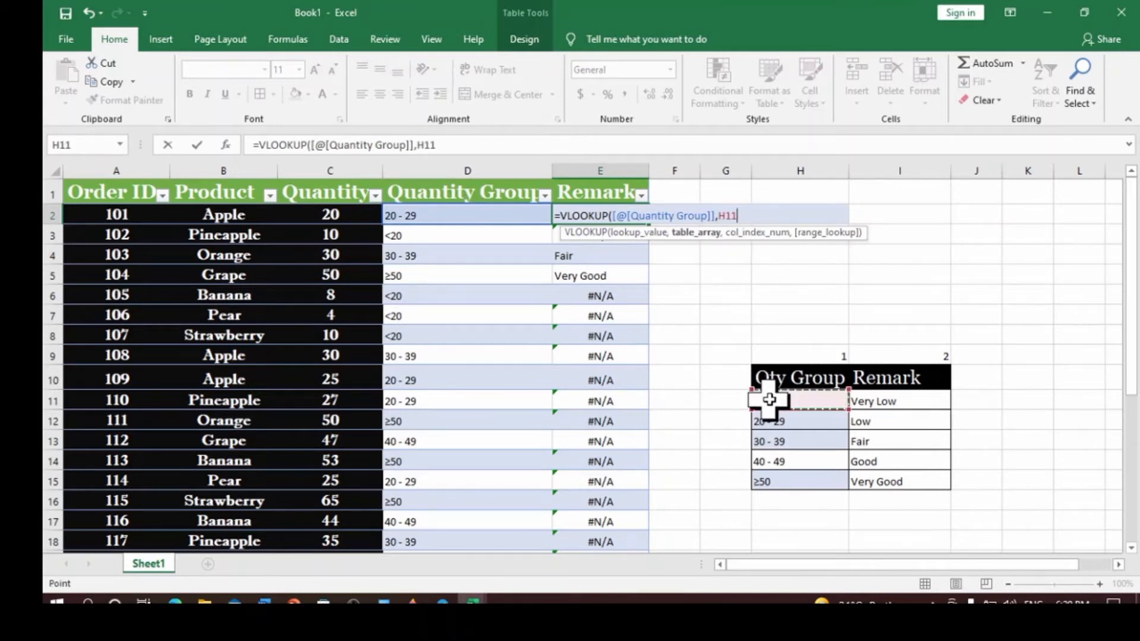
{"action": "left_click_drag", "start_coordinate": [770, 399], "coordinate": [888, 470]}
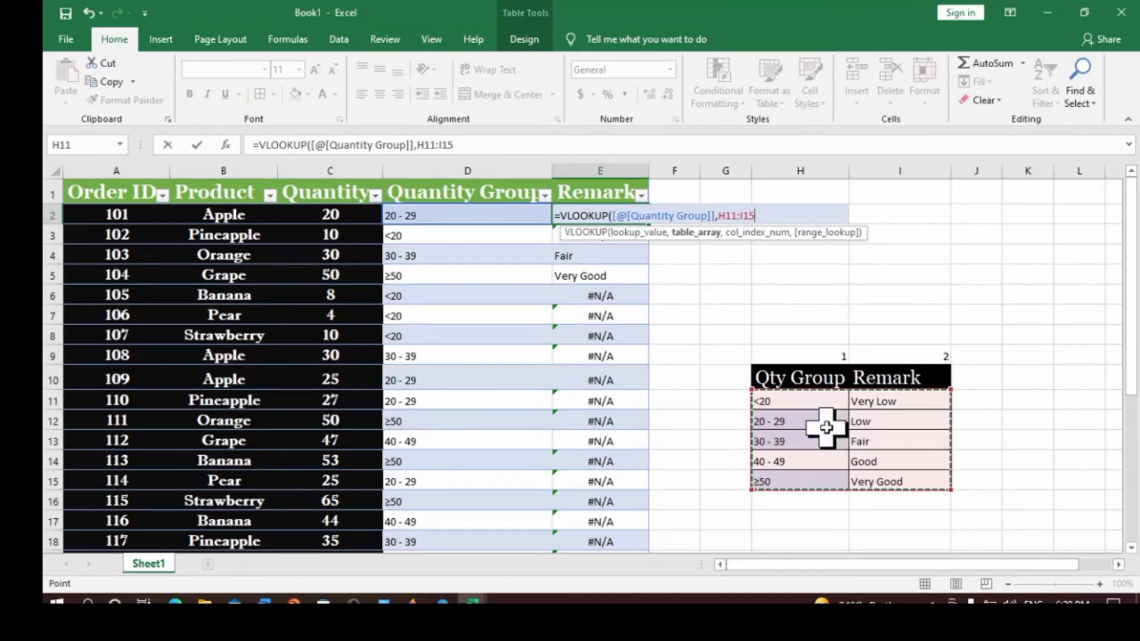
{"action": "key", "text": "F4"}
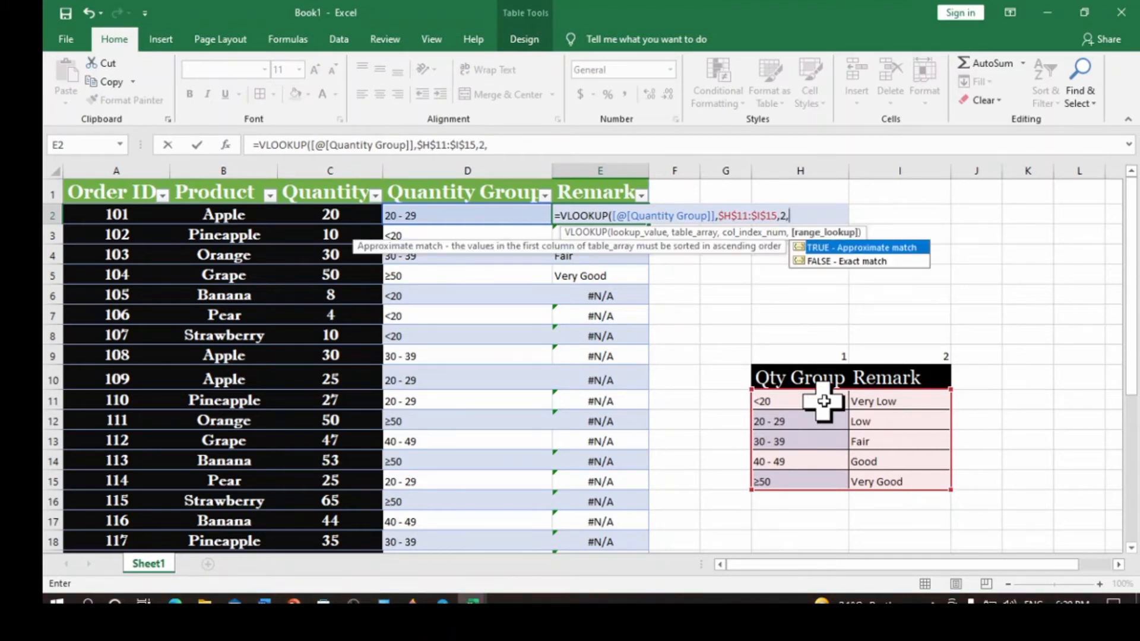
{"action": "double_click", "coordinate": [872, 262]}
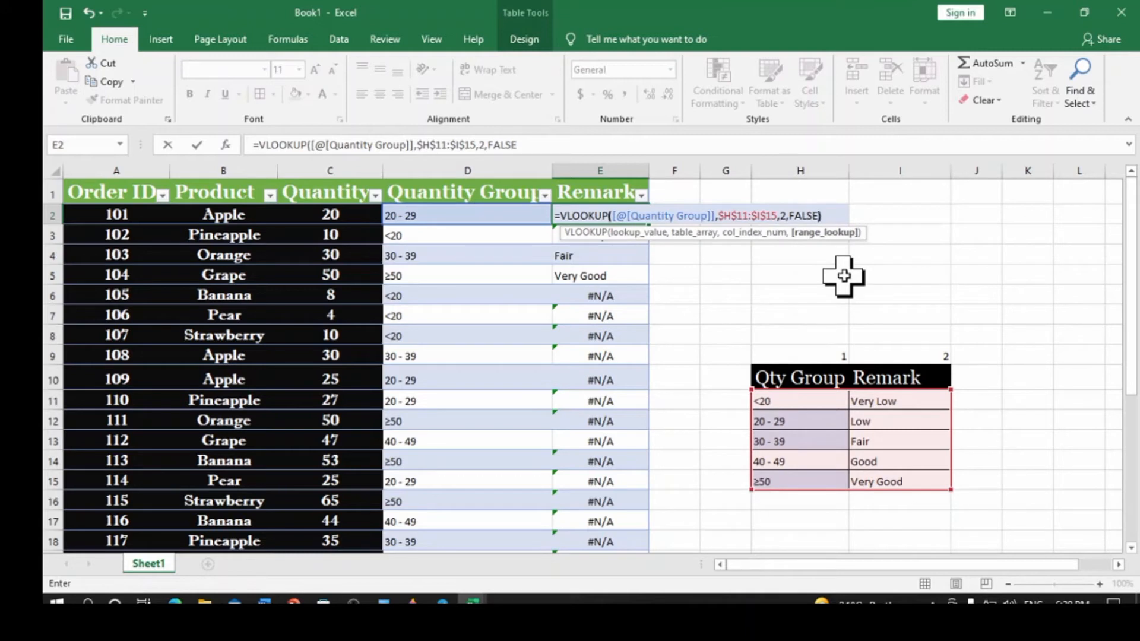
{"action": "type", "text": ")"}
{"action": "key", "text": "Return"}
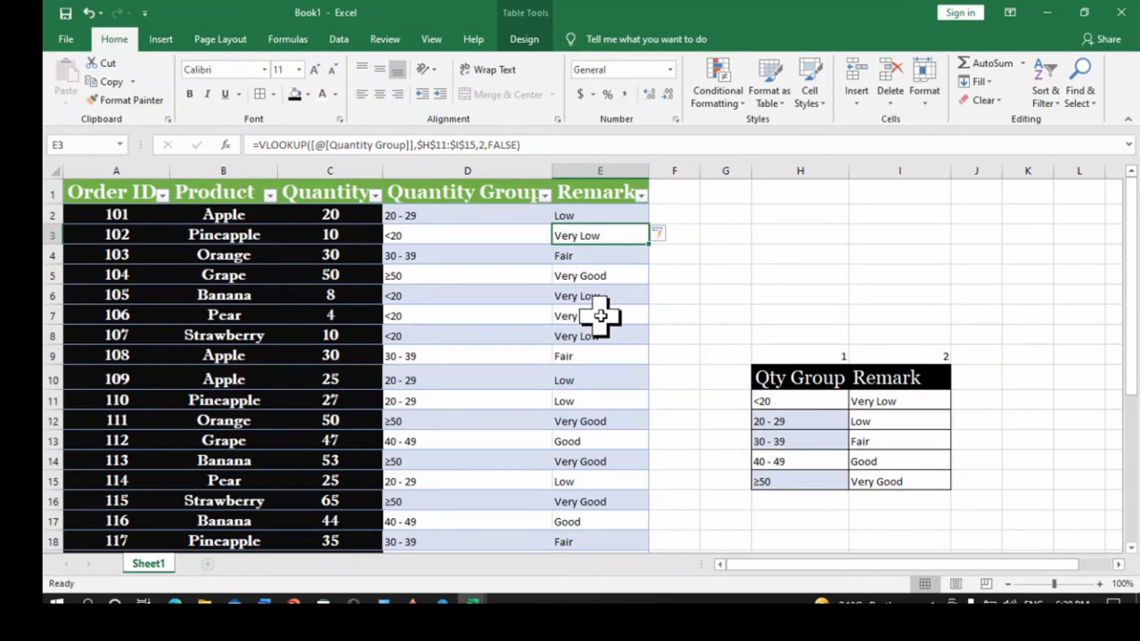
{"action": "scroll", "coordinate": [602, 312], "scroll_direction": "down", "scroll_amount": 1}
{"action": "scroll", "coordinate": [560, 318], "scroll_direction": "up", "scroll_amount": 1}
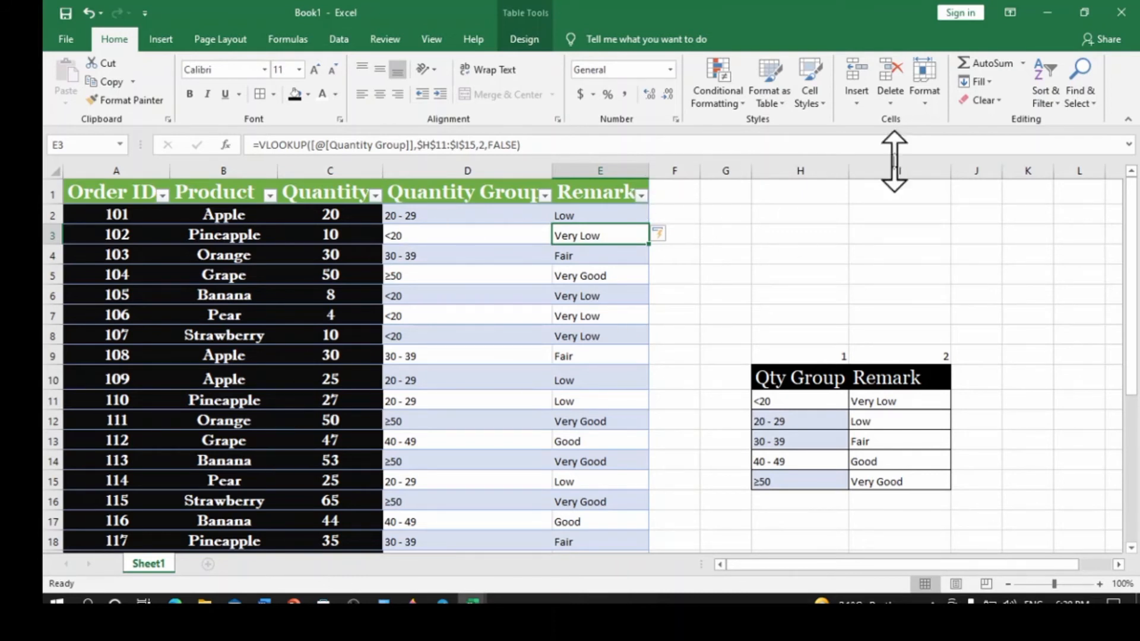
Copy the formatting of the Remark header in E1 onto the empty cell F1.
{"action": "left_click", "coordinate": [679, 191]}
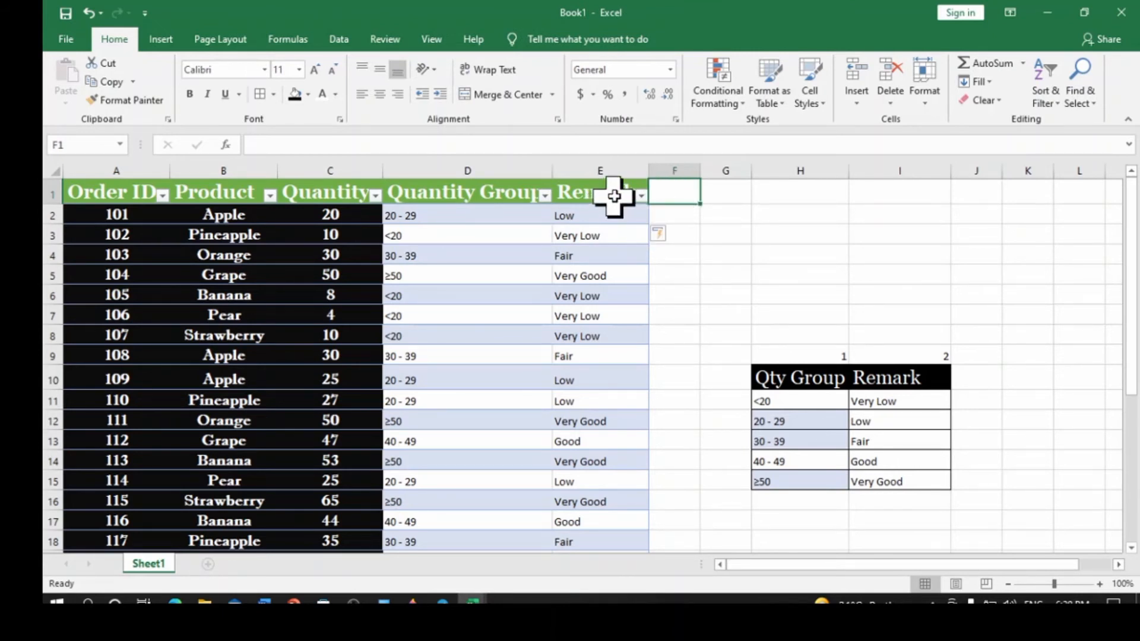
{"action": "left_click", "coordinate": [613, 196]}
{"action": "left_click", "coordinate": [156, 100]}
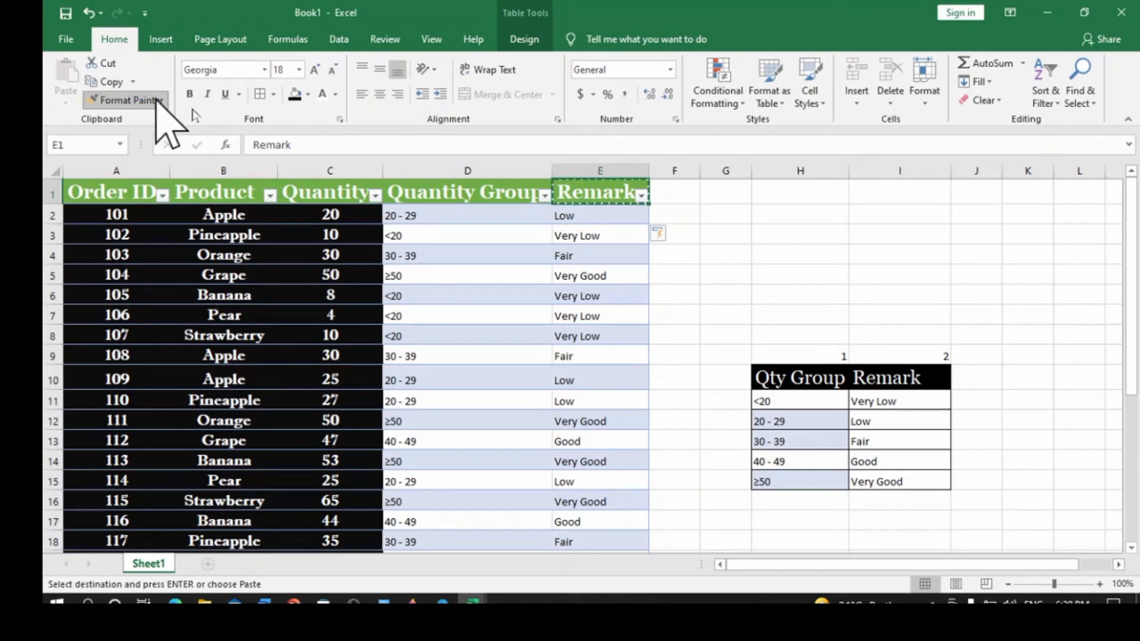
{"action": "left_click", "coordinate": [676, 191]}
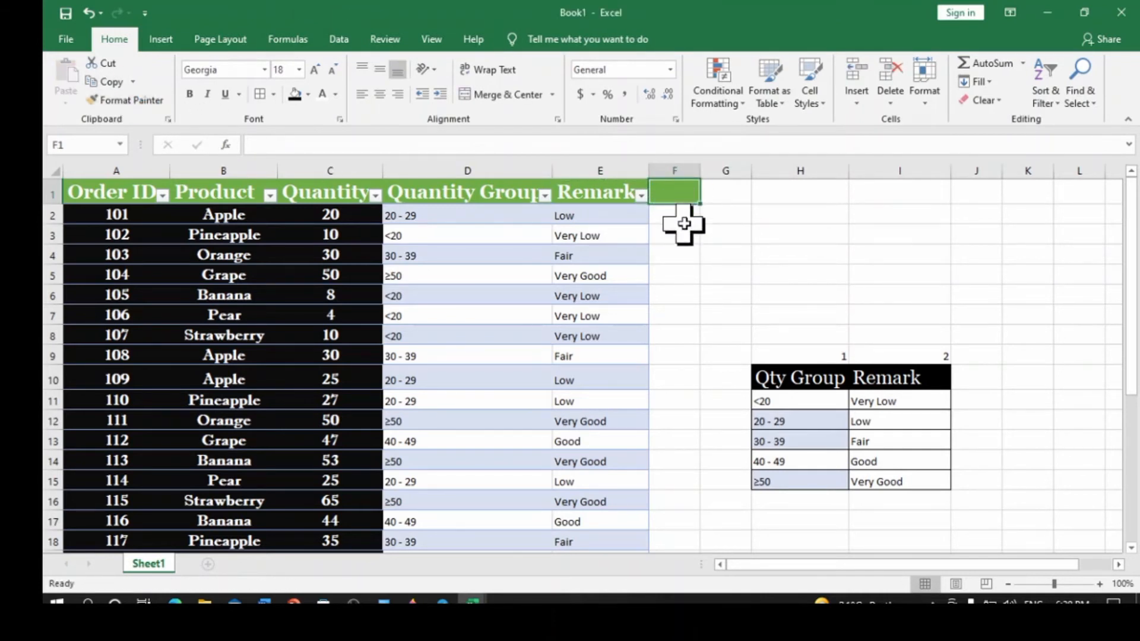
Enter the header "remark 2" in F1 and widen column F to fit it.
{"action": "type", "text": "remark 2"}
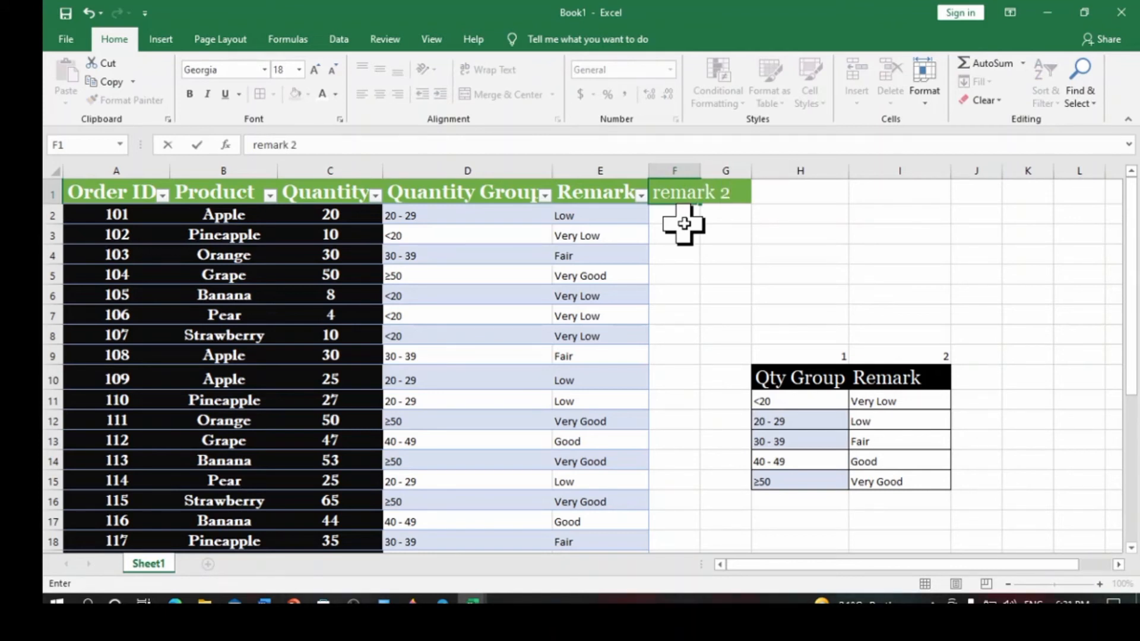
{"action": "key", "text": "Return"}
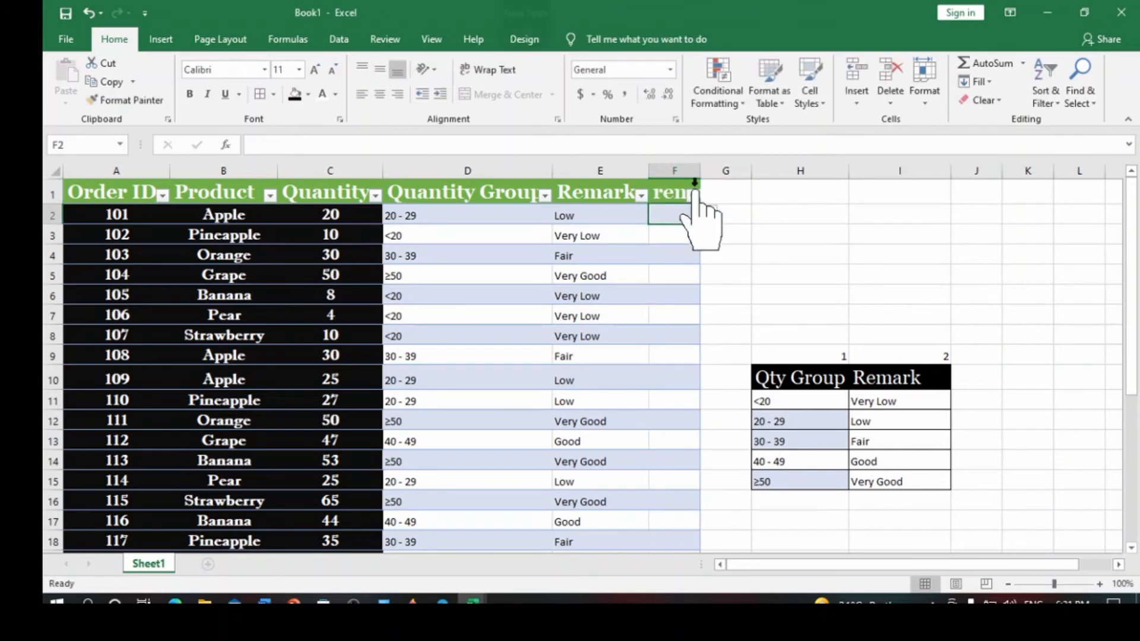
{"action": "left_click_drag", "start_coordinate": [700, 170], "coordinate": [770, 171]}
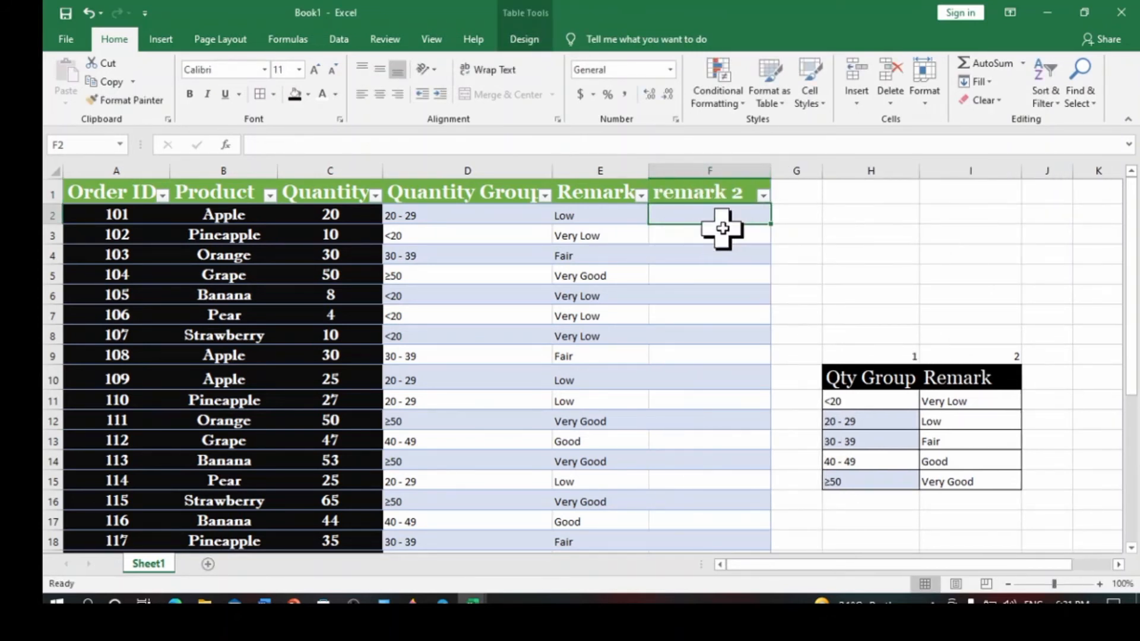
Convert the lookup range H10:I15 into an Excel table with headers.
{"action": "left_click", "coordinate": [864, 385]}
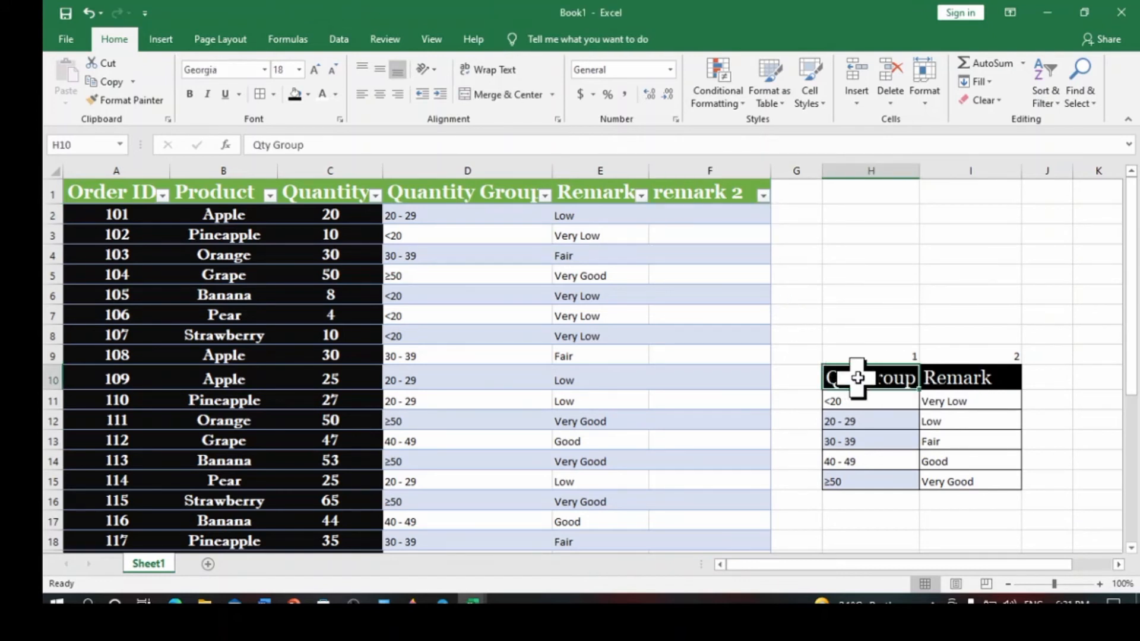
{"action": "left_click_drag", "start_coordinate": [858, 377], "coordinate": [953, 481]}
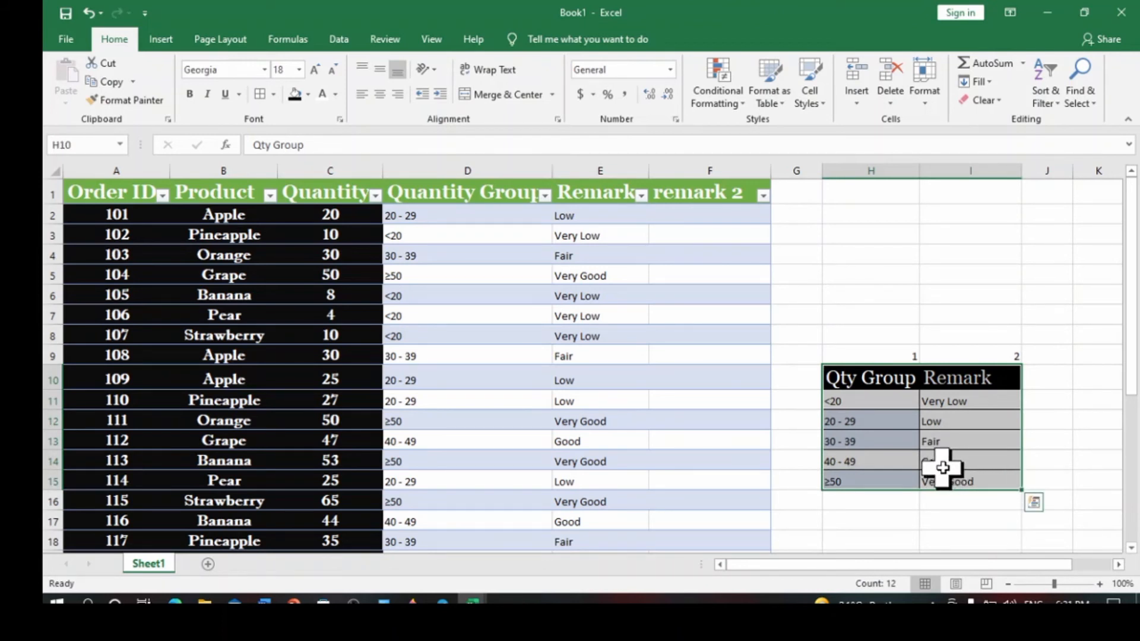
{"action": "key", "text": "ctrl+t"}
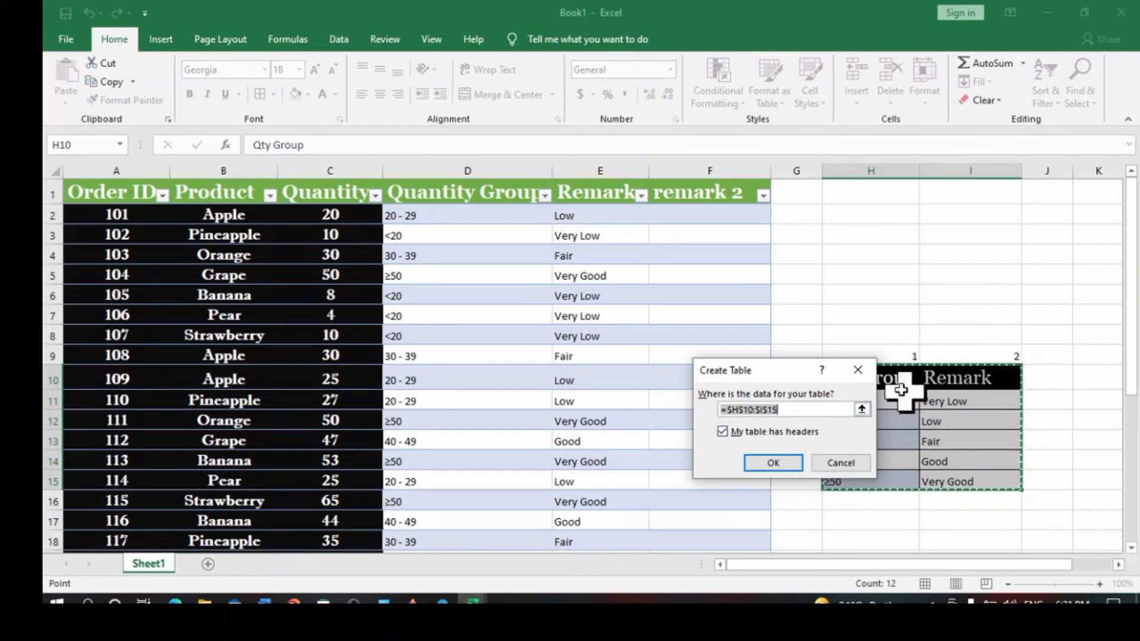
{"action": "left_click", "coordinate": [795, 463]}
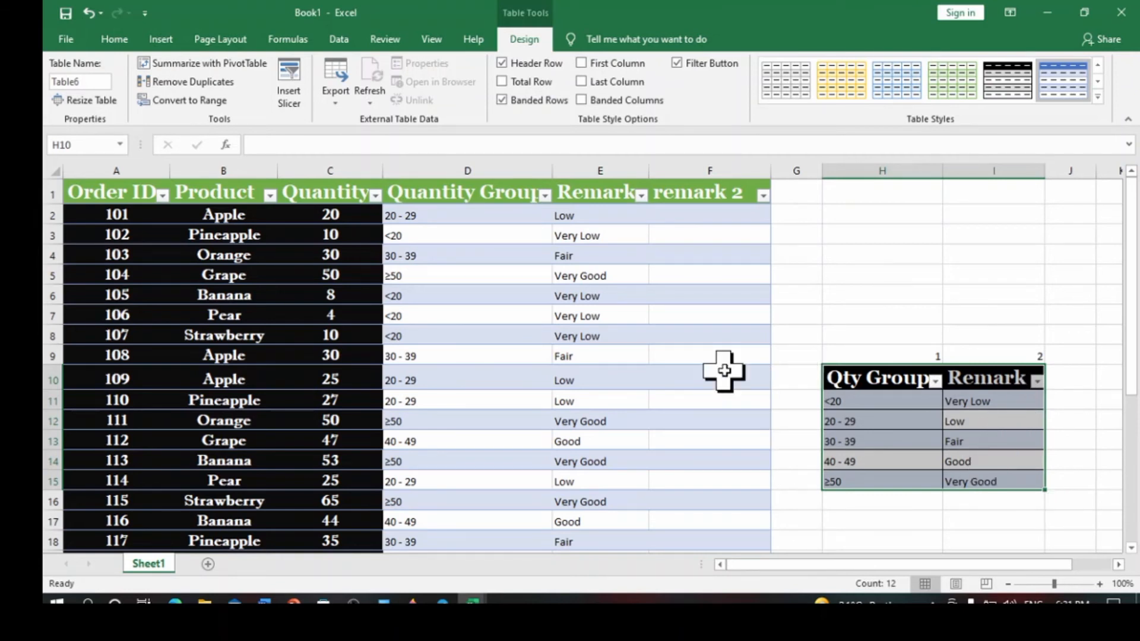
Enter the exact-match formula =VLOOKUP([@[Quantity Group]],Table6[#All],2,FALSE) in cell F2 of the remark 2 column.
{"action": "left_click", "coordinate": [735, 215]}
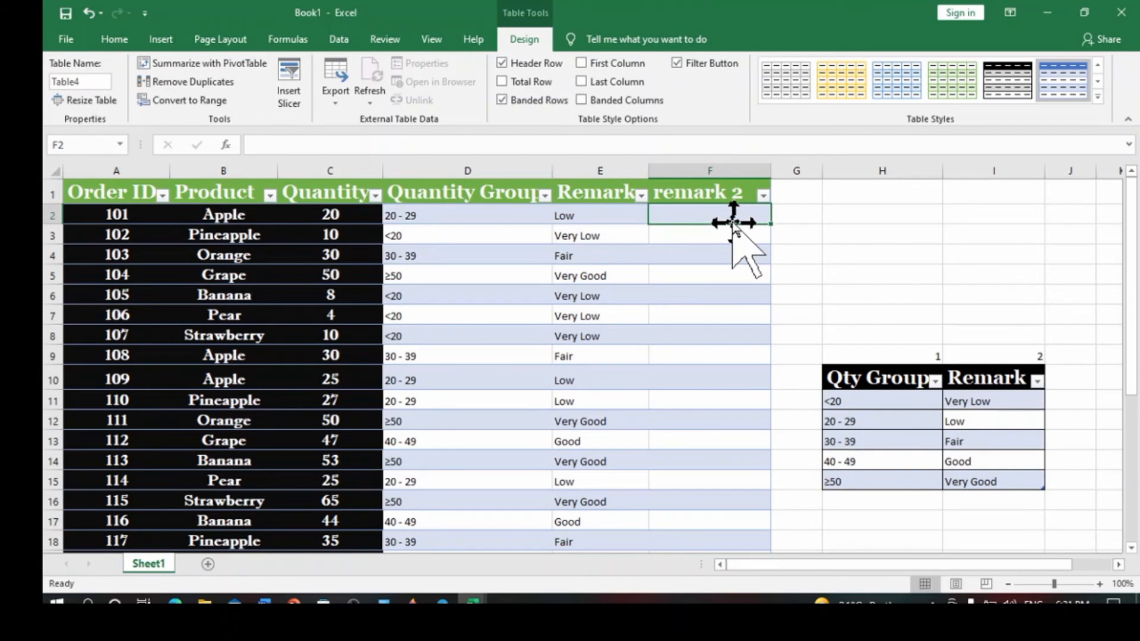
{"action": "type", "text": "=v"}
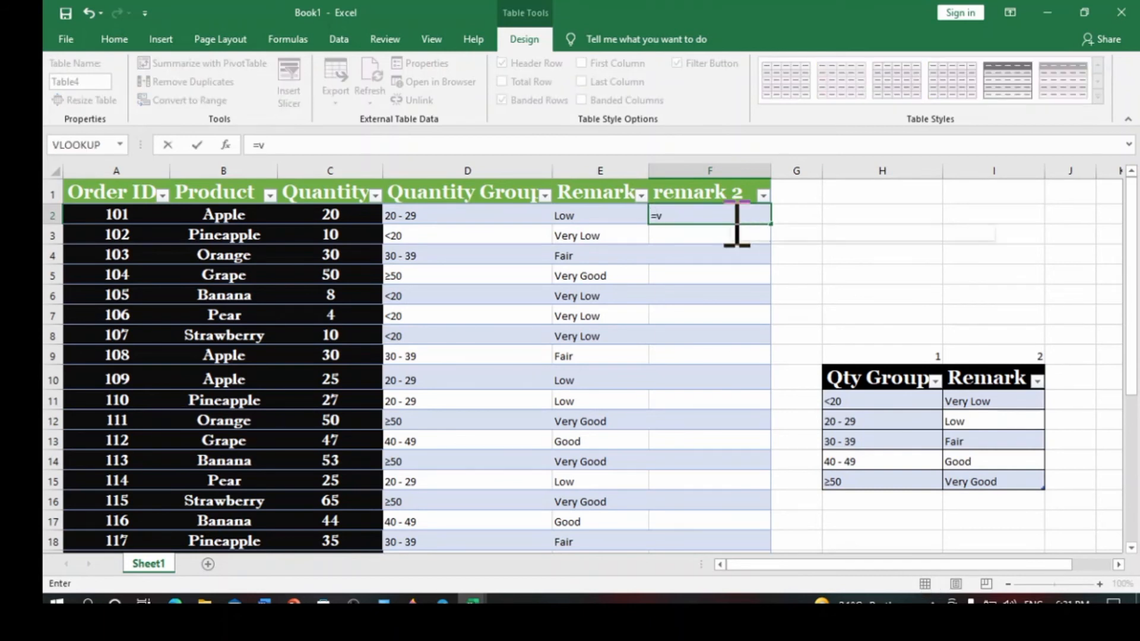
{"action": "type", "text": "loo"}
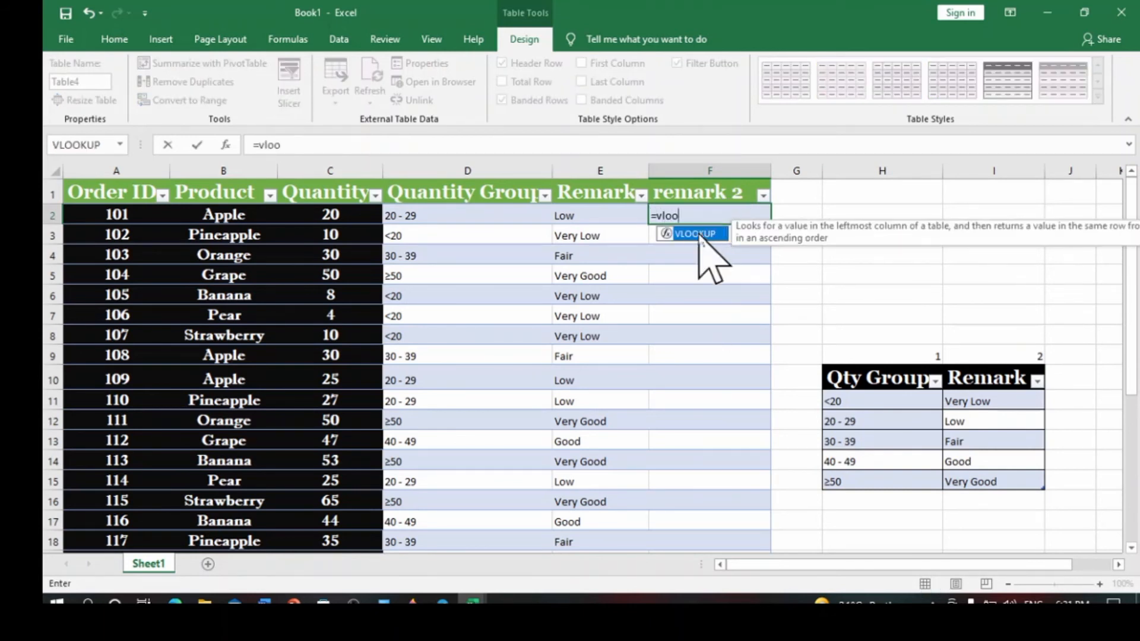
{"action": "left_click", "coordinate": [712, 221]}
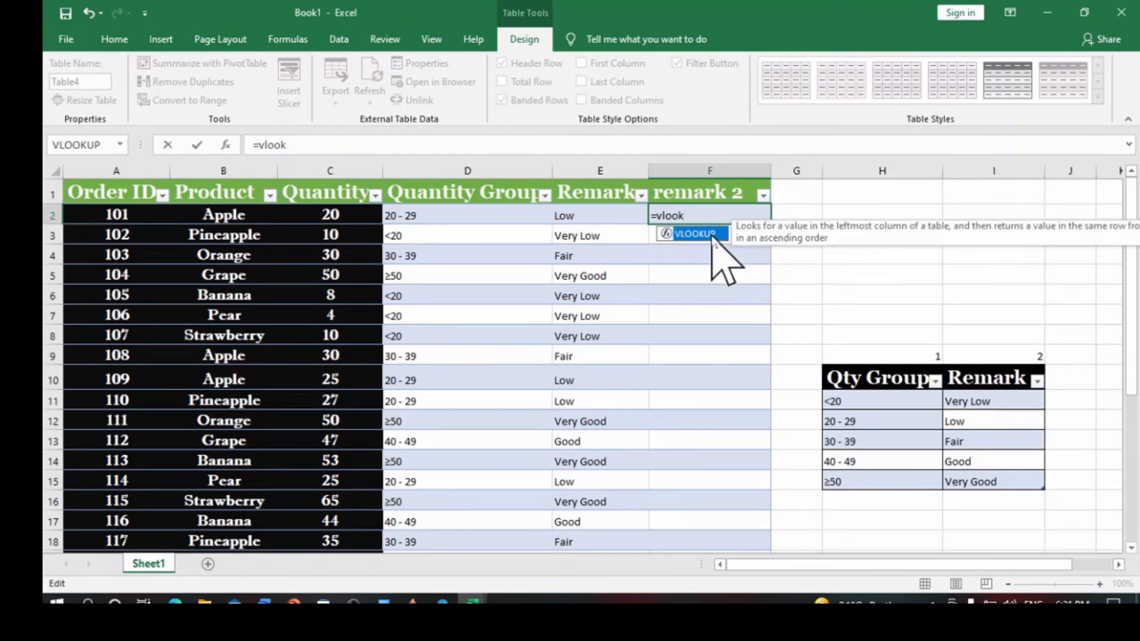
{"action": "double_click", "coordinate": [712, 235]}
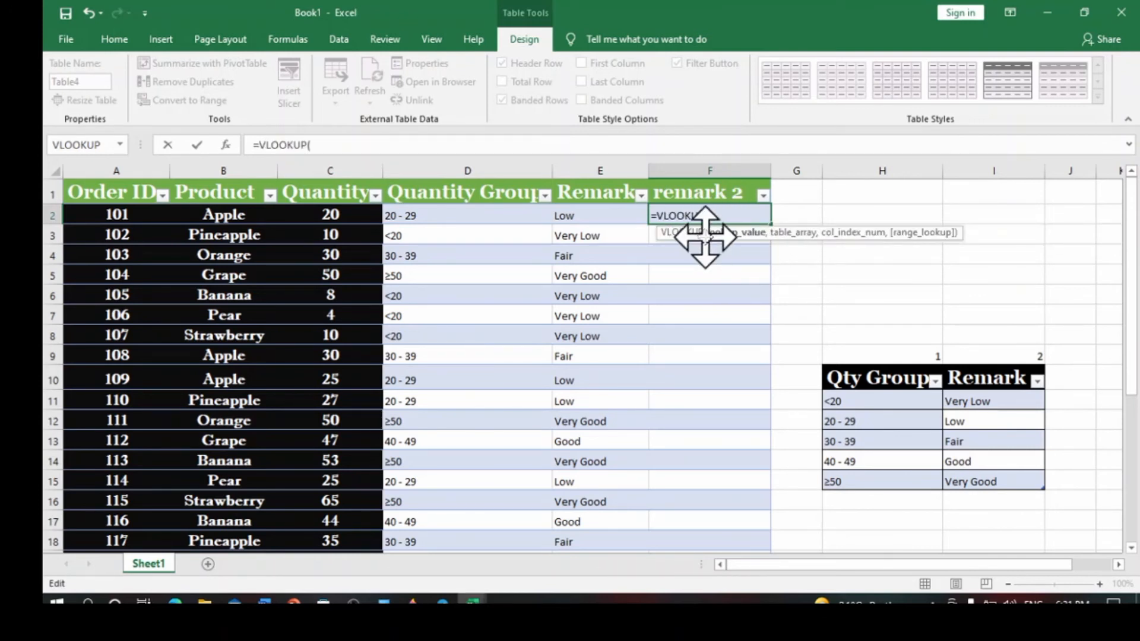
{"action": "left_click", "coordinate": [442, 216]}
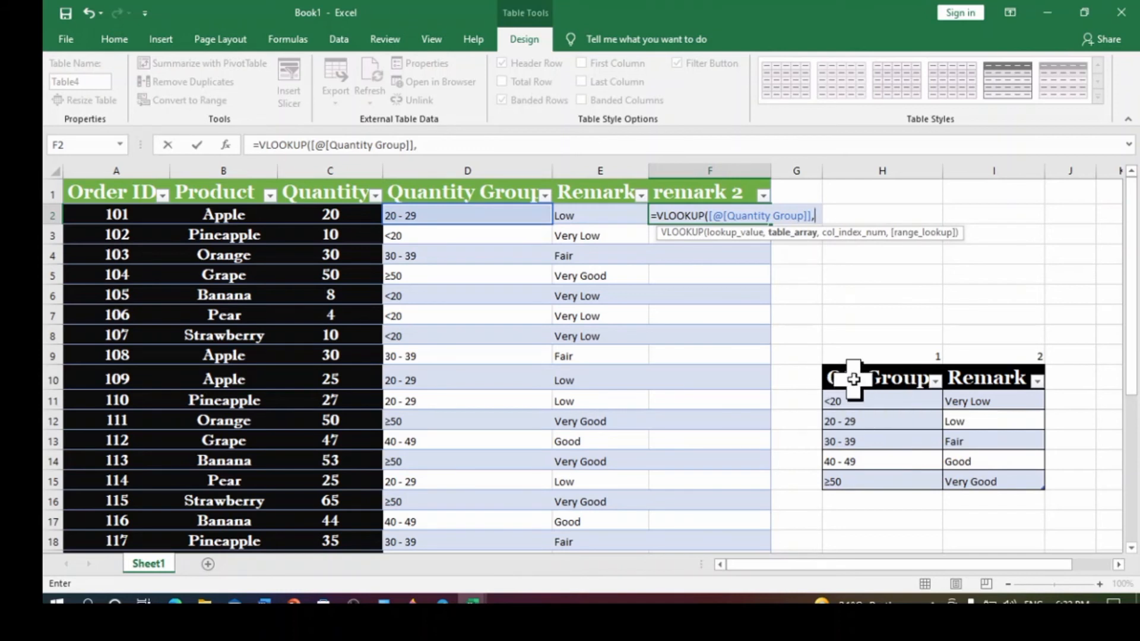
{"action": "left_click_drag", "start_coordinate": [853, 379], "coordinate": [955, 470]}
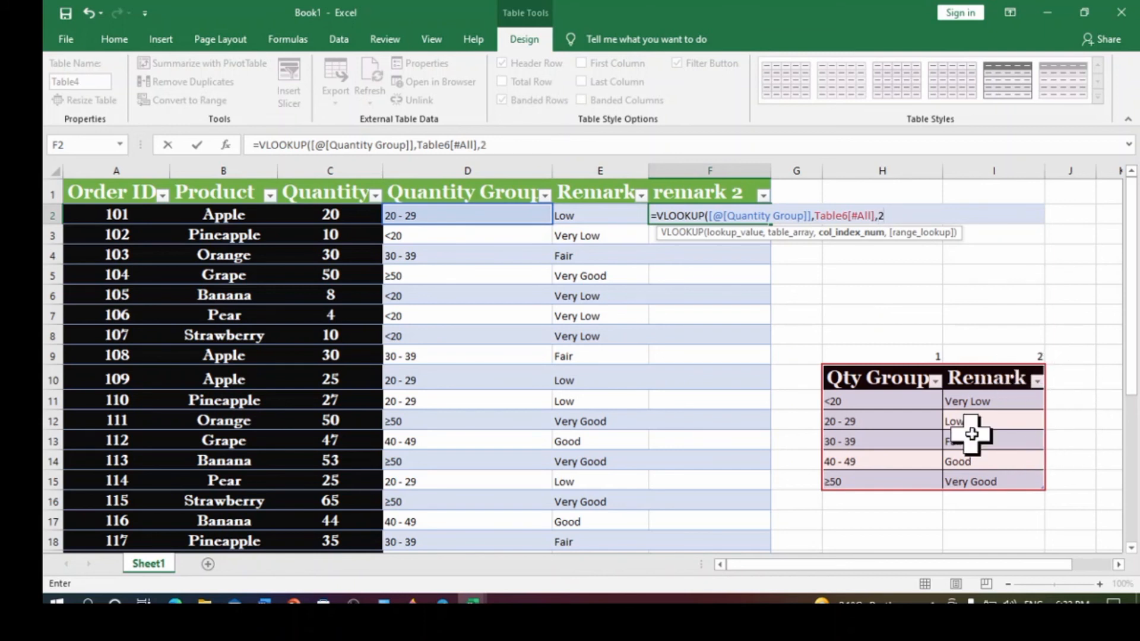
{"action": "type", "text": ","}
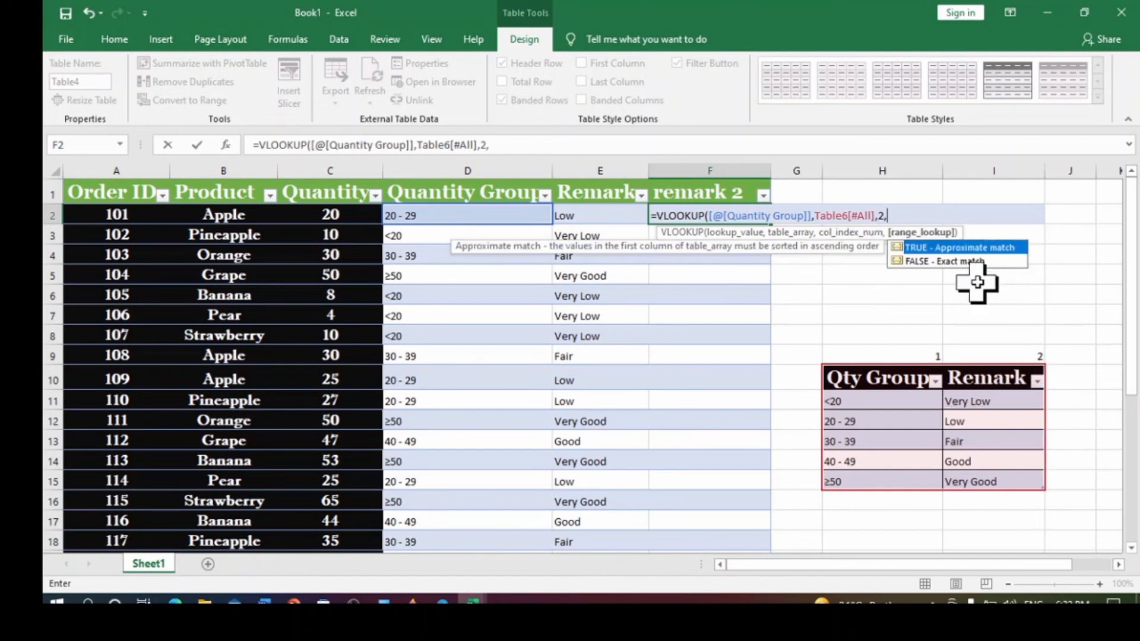
{"action": "double_click", "coordinate": [954, 261]}
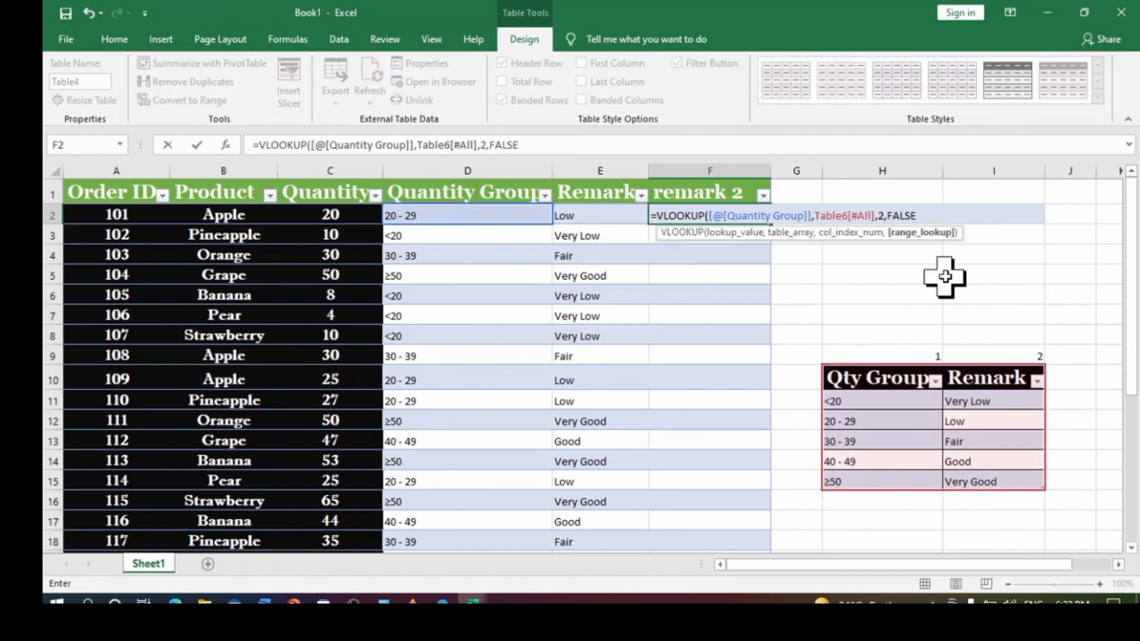
{"action": "type", "text": ")"}
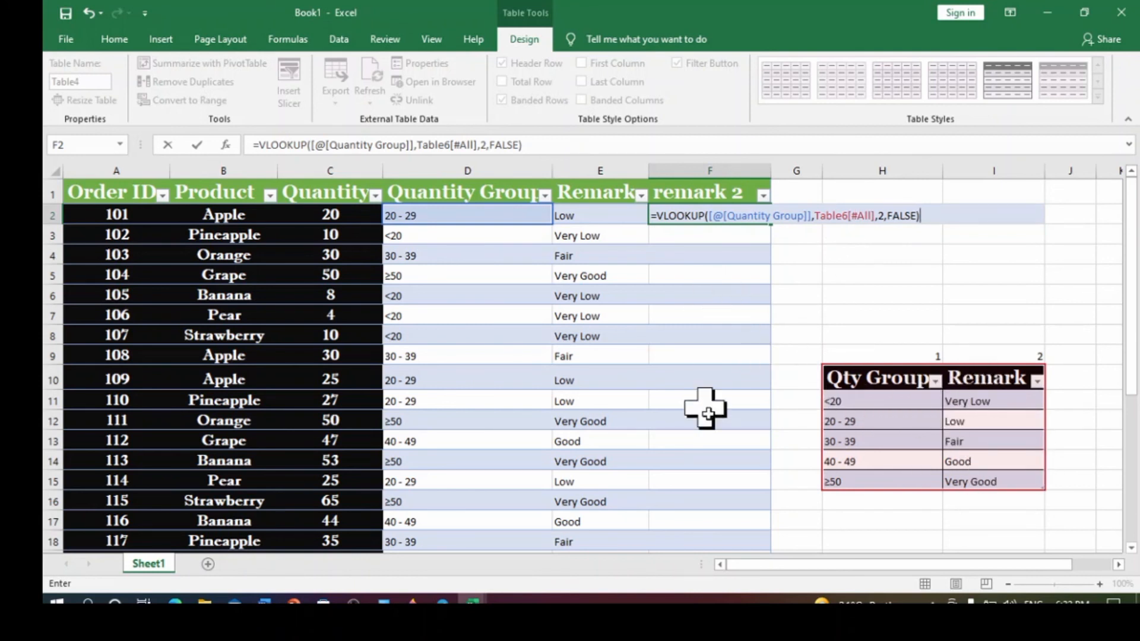
{"action": "key", "text": "Return"}
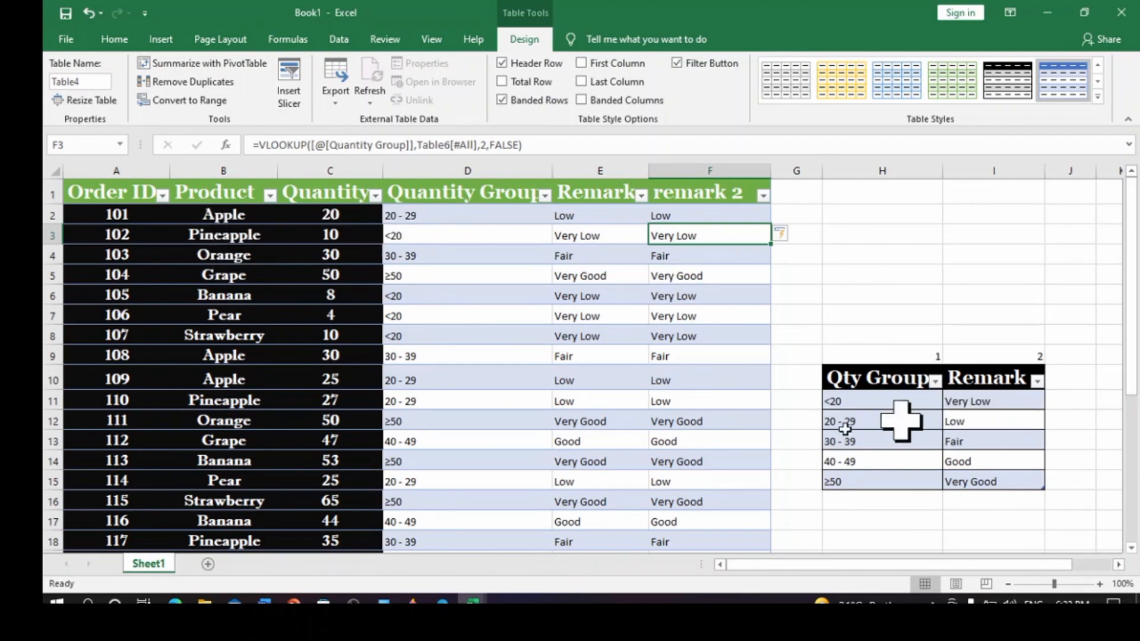
Compare the Remark and remark 2 values in every row down to order 129.
{"action": "scroll", "coordinate": [640, 374], "scroll_direction": "down", "scroll_amount": 8}
{"action": "scroll", "coordinate": [639, 374], "scroll_direction": "up", "scroll_amount": 5}
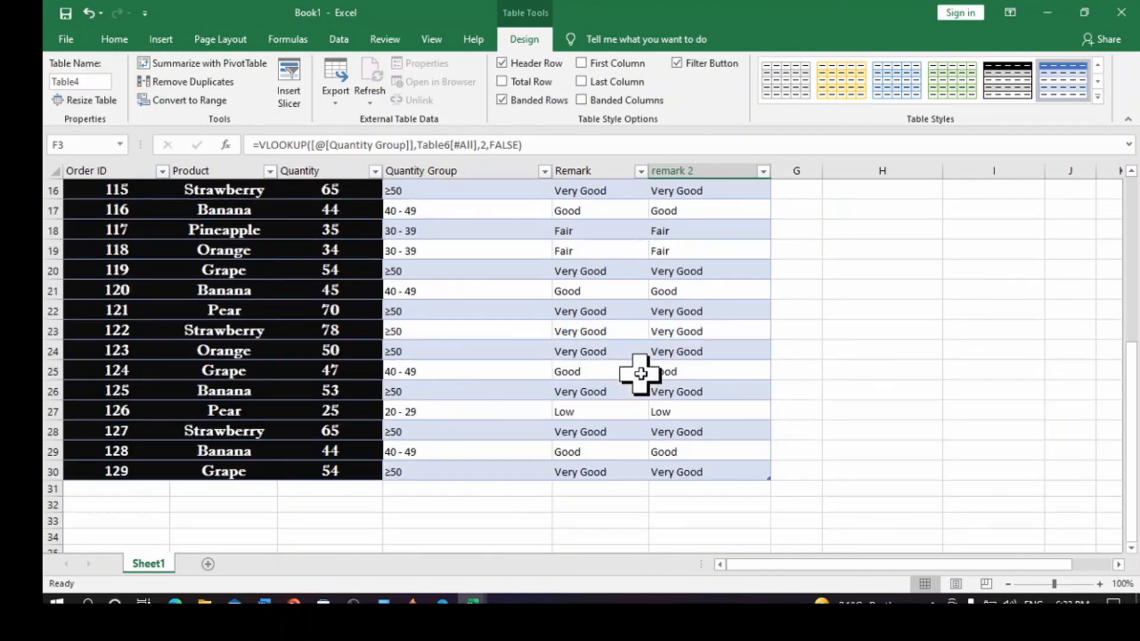
{"action": "scroll", "coordinate": [640, 374], "scroll_direction": "down", "scroll_amount": 2}
{"action": "scroll", "coordinate": [640, 374], "scroll_direction": "up", "scroll_amount": 1}
{"action": "scroll", "coordinate": [640, 374], "scroll_direction": "down", "scroll_amount": 1}
{"action": "scroll", "coordinate": [641, 371], "scroll_direction": "up", "scroll_amount": 2}
{"action": "scroll", "coordinate": [644, 366], "scroll_direction": "down", "scroll_amount": 3}
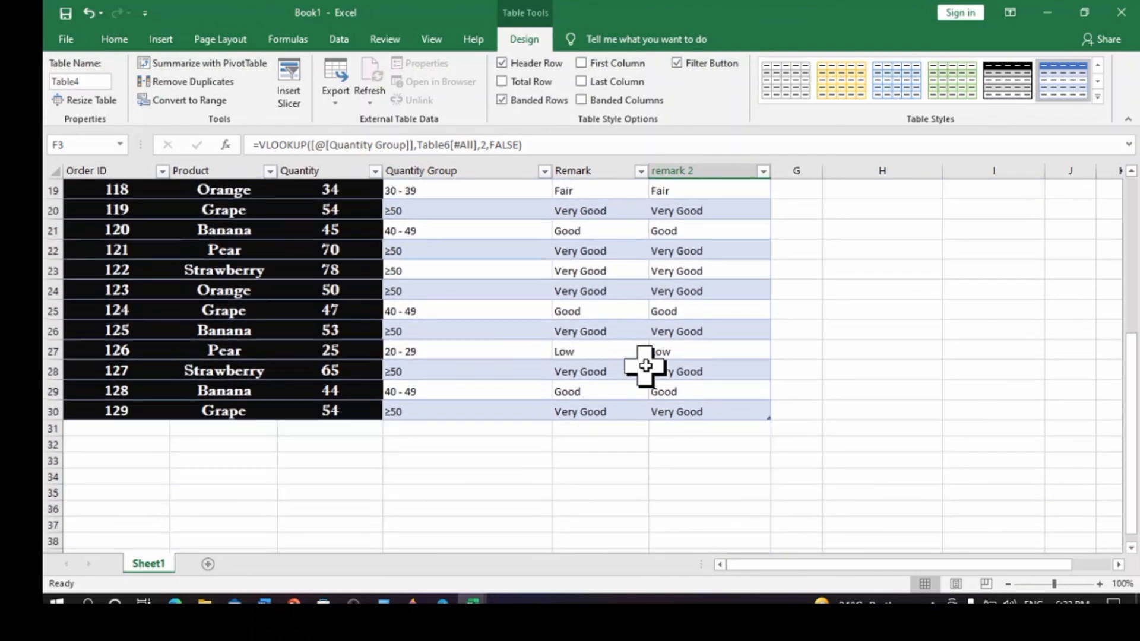
{"action": "scroll", "coordinate": [646, 366], "scroll_direction": "down", "scroll_amount": 1}
{"action": "scroll", "coordinate": [646, 362], "scroll_direction": "up", "scroll_amount": 7}
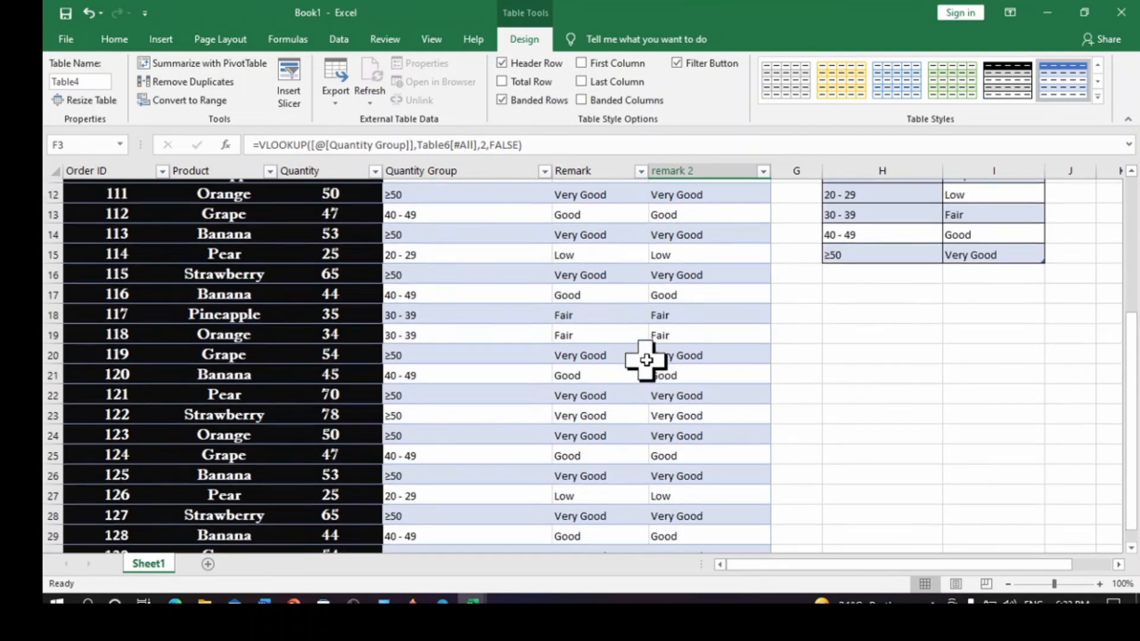
{"action": "scroll", "coordinate": [646, 359], "scroll_direction": "down", "scroll_amount": 4}
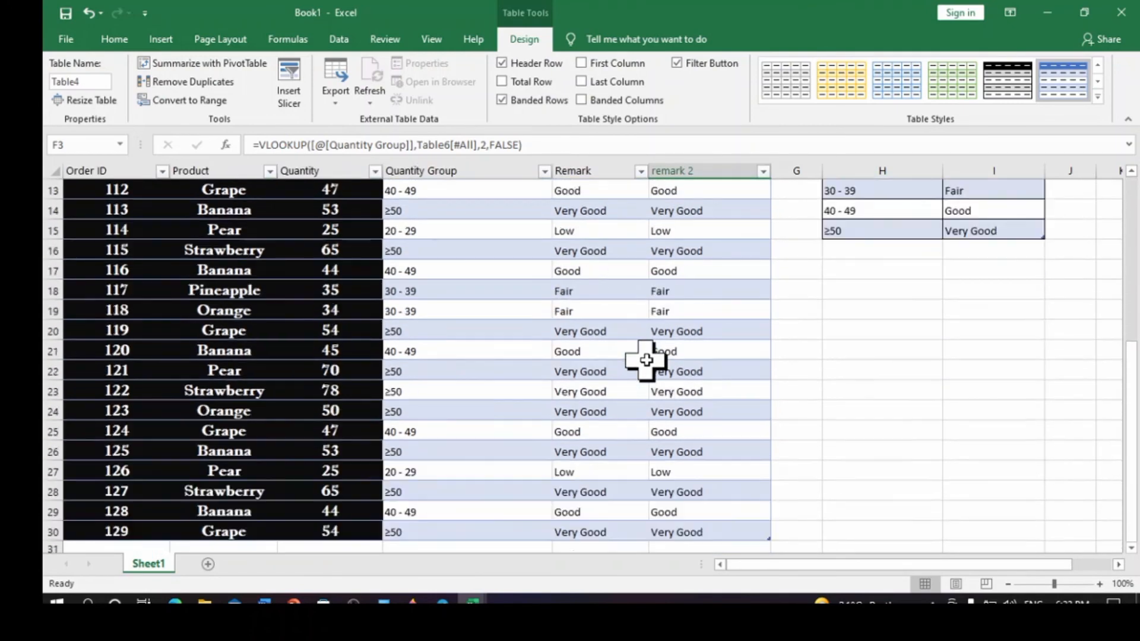
{"action": "scroll", "coordinate": [646, 356], "scroll_direction": "up", "scroll_amount": 4}
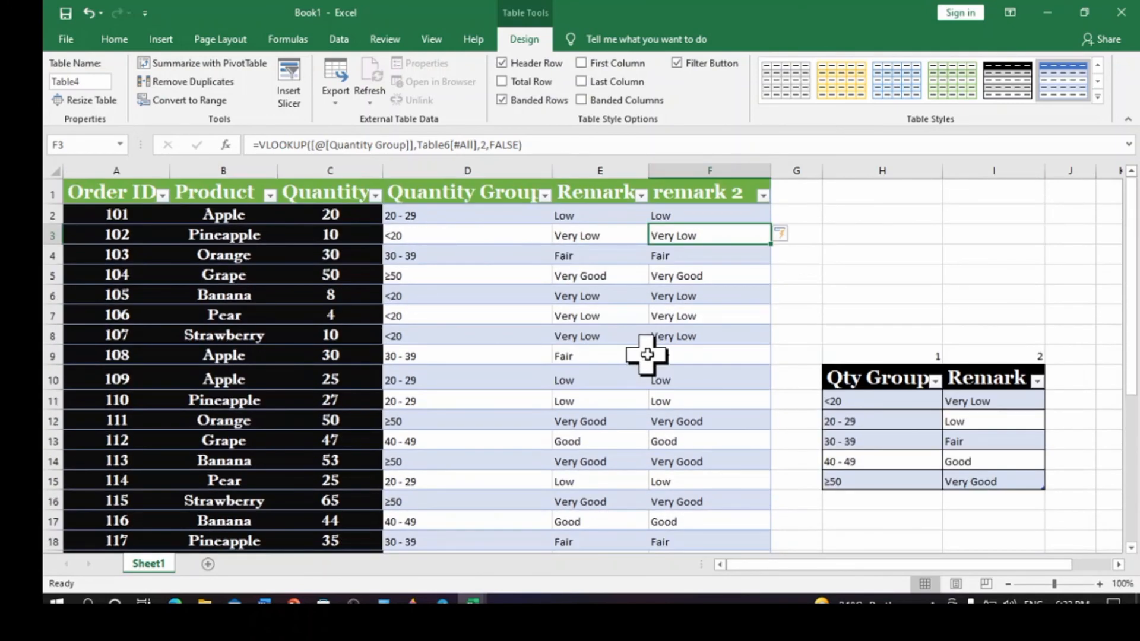